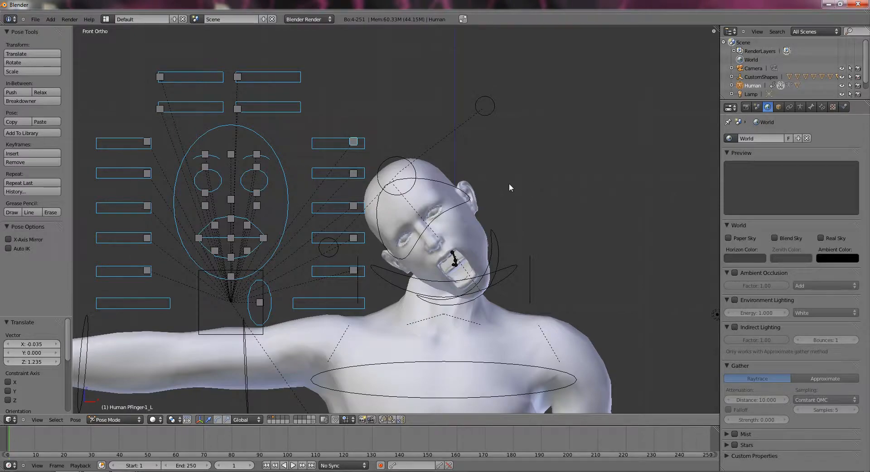
Select the PFinger-1_L control and examine the face and finger slider panel beside the character's head and hand
right_click(238, 77)
right_click(354, 141)
scroll(317, 188, "up", 1)
scroll(320, 185, "down", 2)
scroll(328, 185, "down", 5)
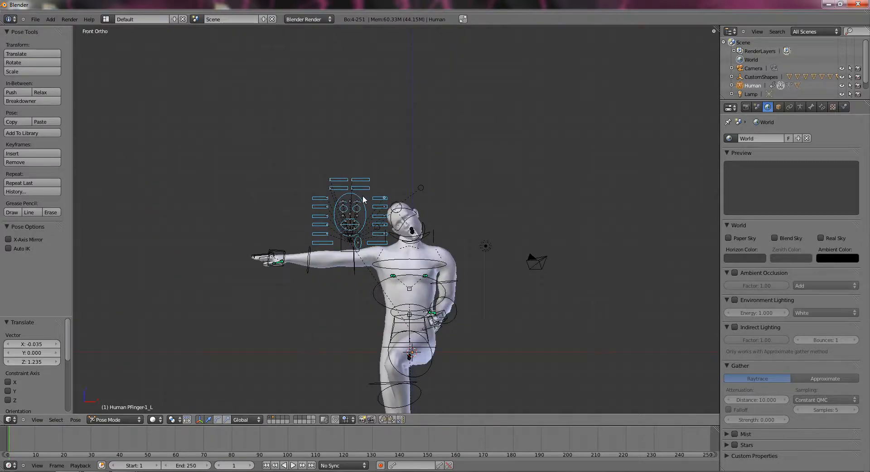
scroll(339, 214, "up", 3)
scroll(338, 215, "up", 4)
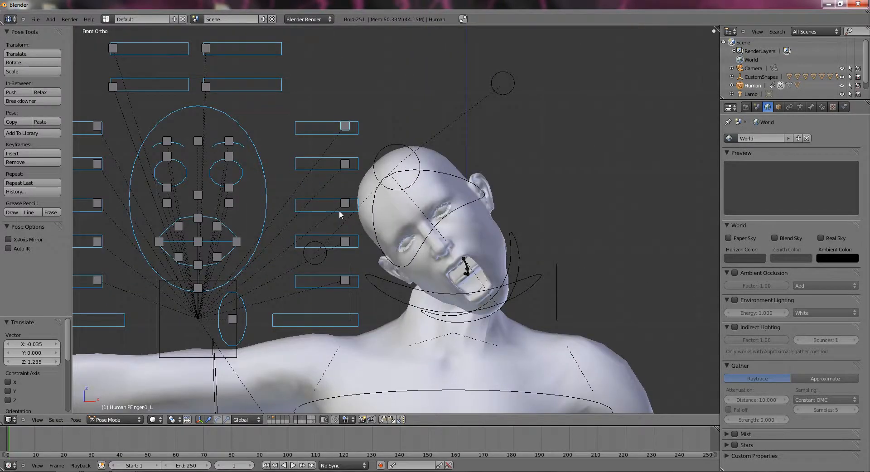
middle_click_drag(322, 208, 381, 211, "shift")
middle_click_drag(461, 221, 466, 218, "shift")
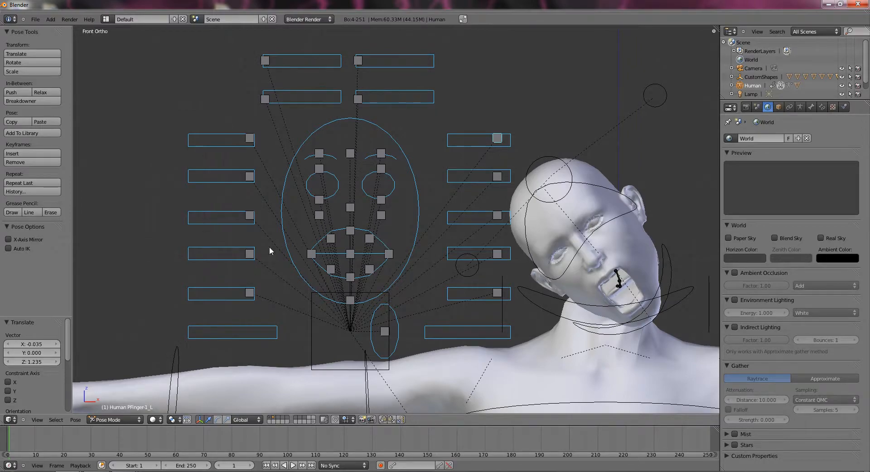
scroll(391, 333, "down", 7)
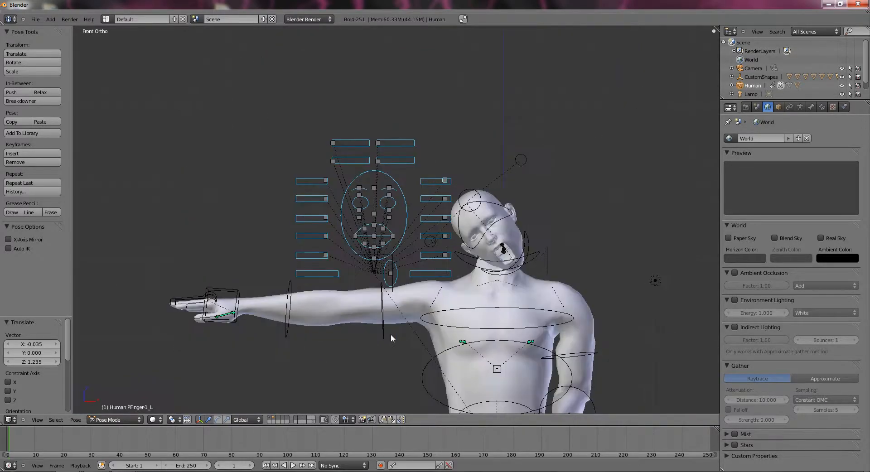
scroll(399, 330, "up", 4)
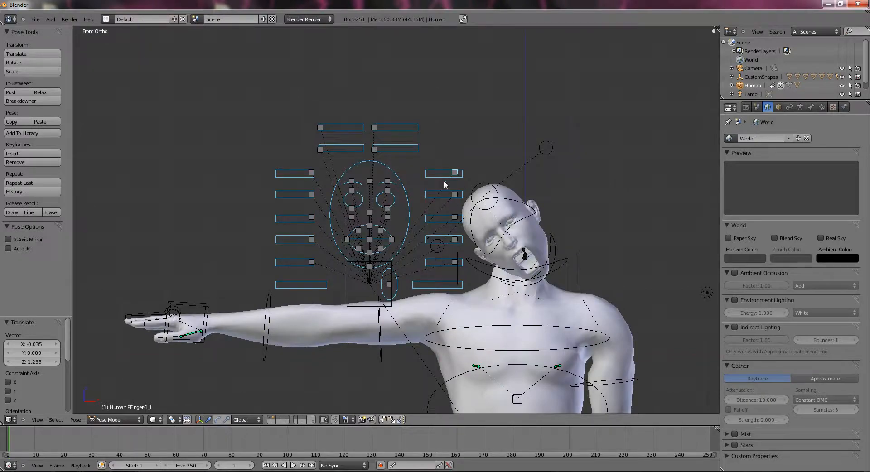
Try sliding the PFinger-1_L and PFinger-2_L finger controls on the left-hand side of the rig panel
scroll(515, 184, "down", 3)
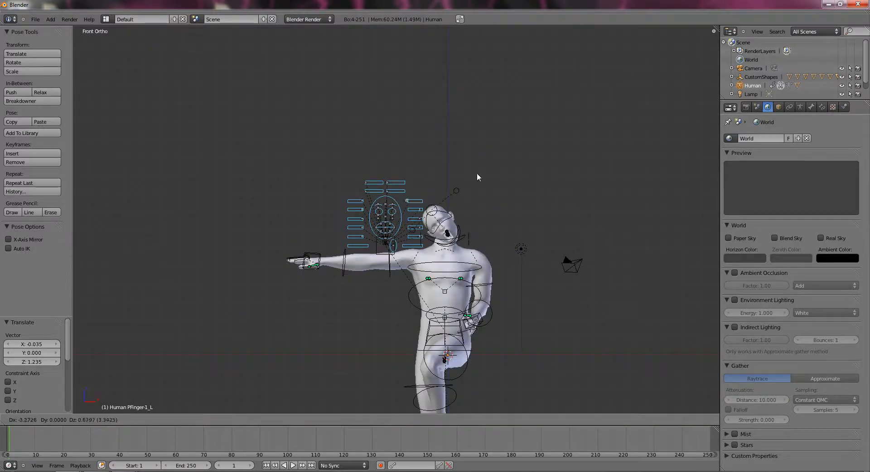
scroll(536, 200, "up", 5)
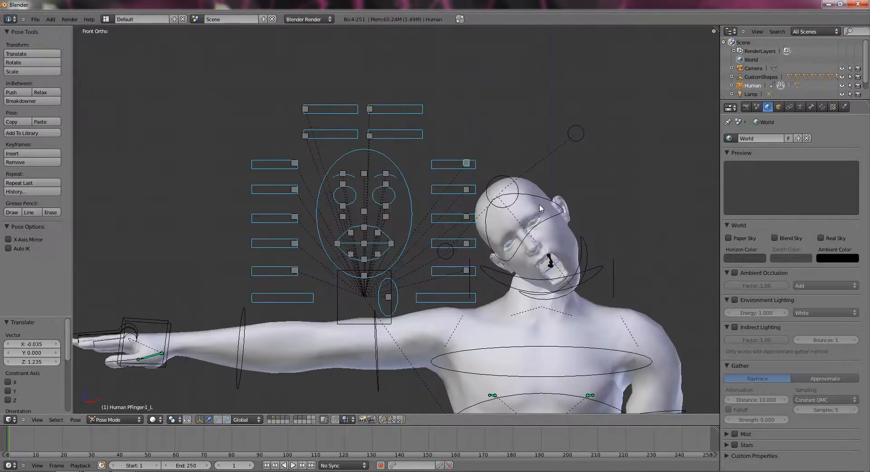
key("g")
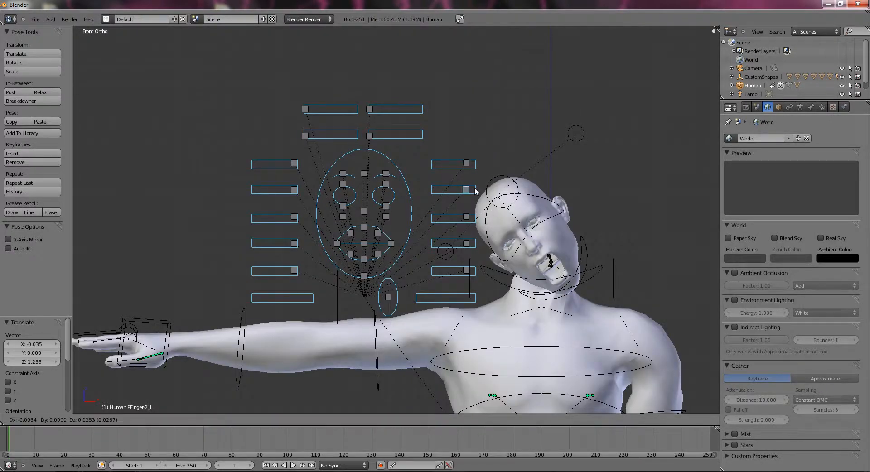
right_click(452, 192)
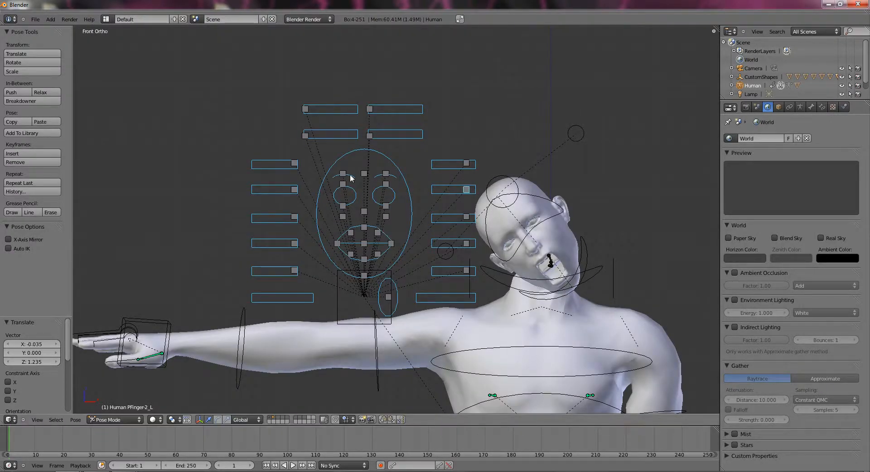
Slide the PFinger-1_R control along its bar to about the middle to bend the right thumb
right_click(290, 164)
key("g")
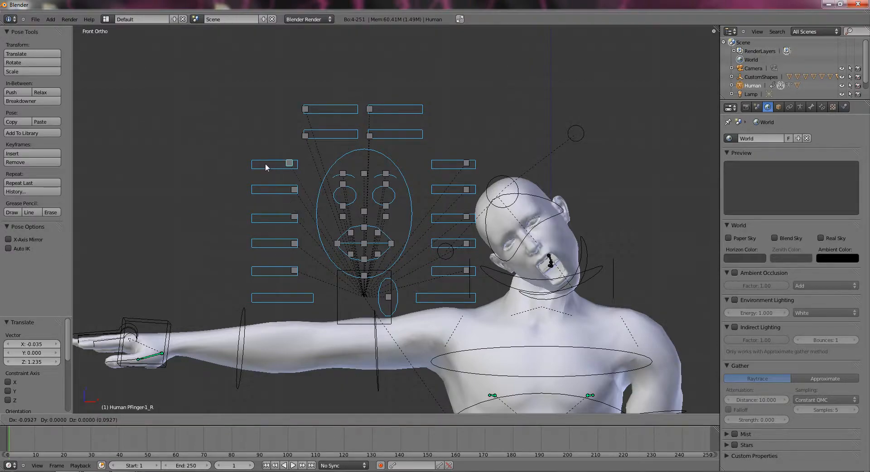
scroll(265, 169, "down", 6)
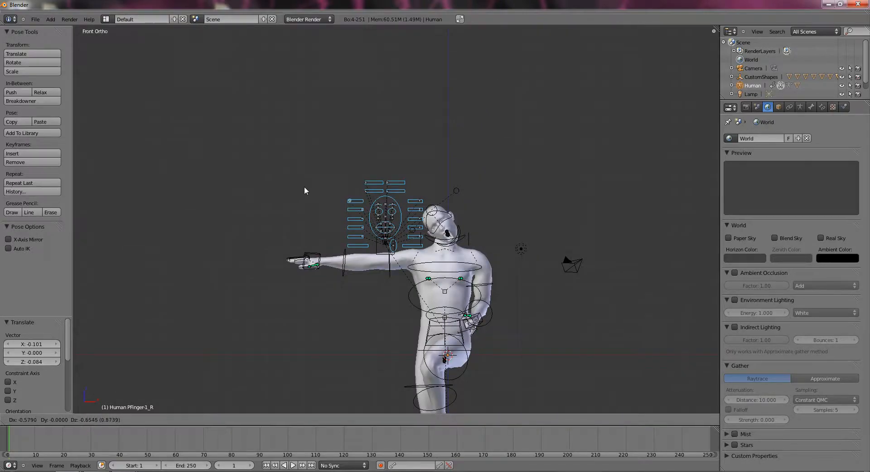
scroll(279, 186, "down", 5)
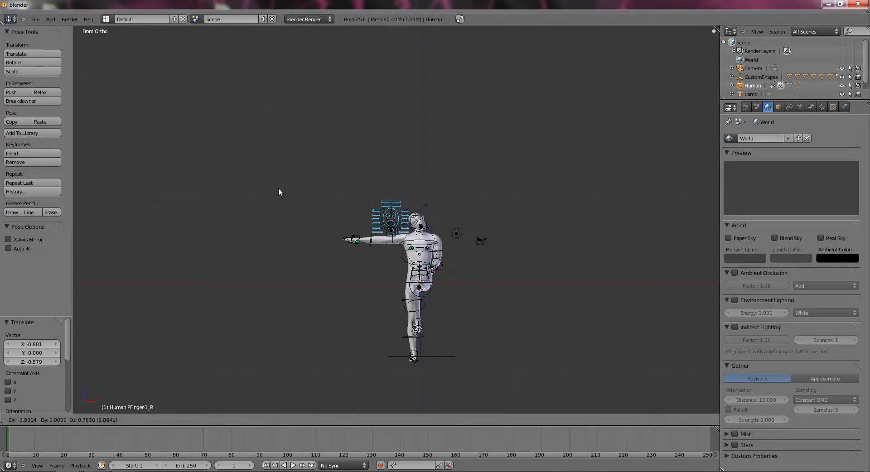
left_click(290, 201)
scroll(312, 202, "up", 2)
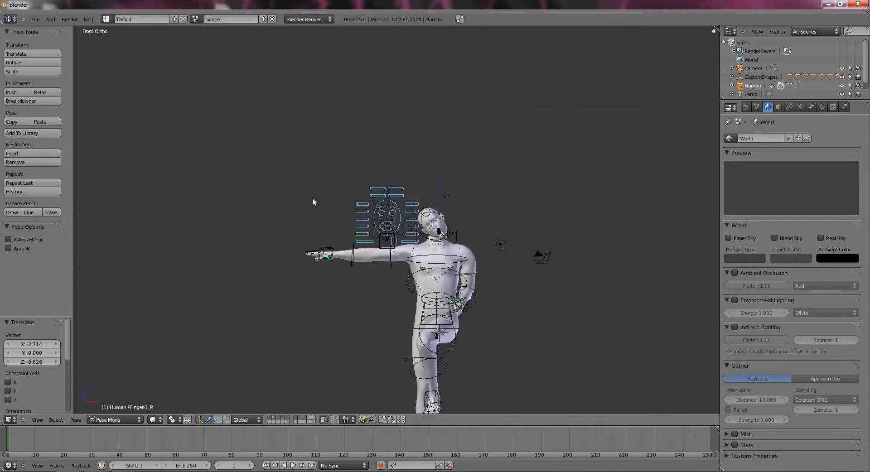
scroll(314, 199, "up", 5)
key("g")
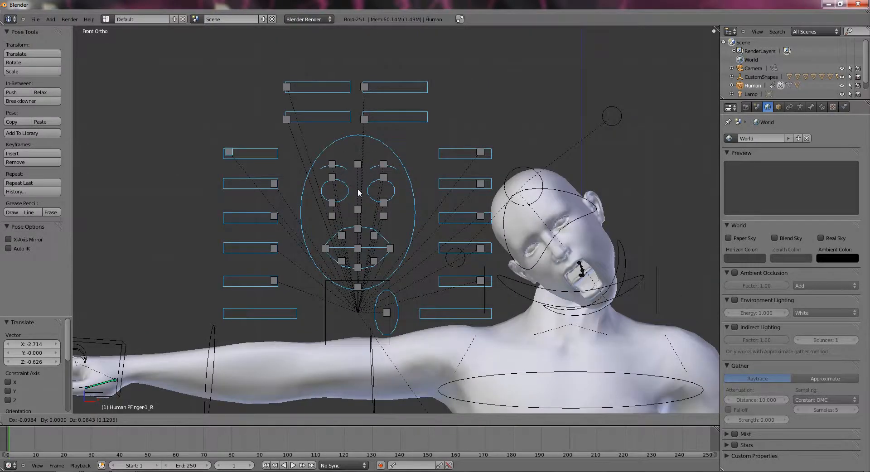
left_click(375, 184)
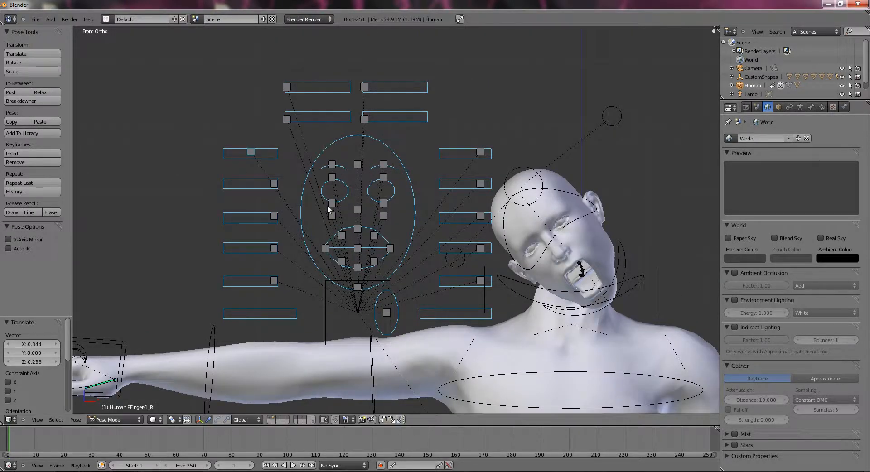
Try sliding the PFinger-2_R and PFinger-3_R controls along their bars, and select PFinger-5_R
right_click(274, 183)
key("g")
right_click(277, 186)
middle_click_drag(202, 190, 310, 191, "shift")
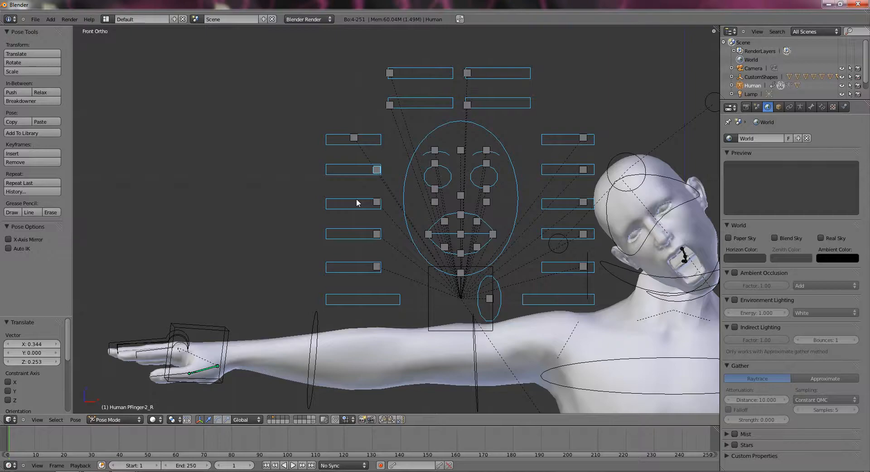
right_click(373, 202)
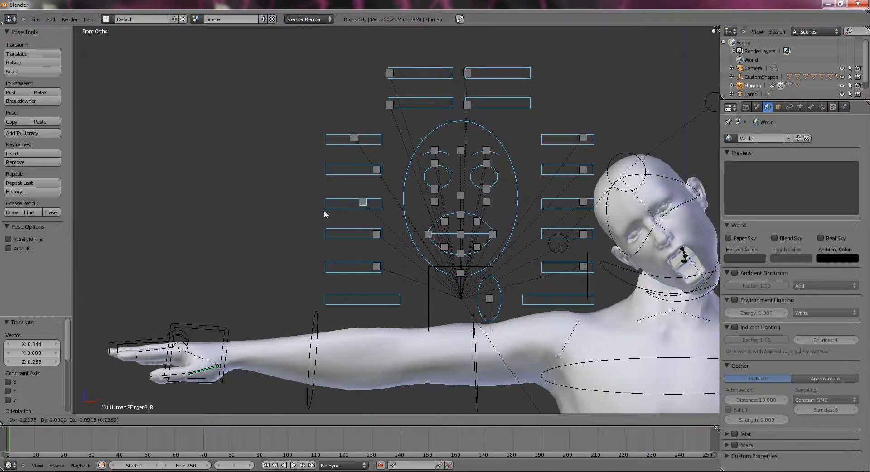
right_click(377, 267)
middle_click_drag(268, 231, 178, 165, "shift")
middle_click_drag(237, 194, 122, 125, "shift")
scroll(266, 194, "down", 5)
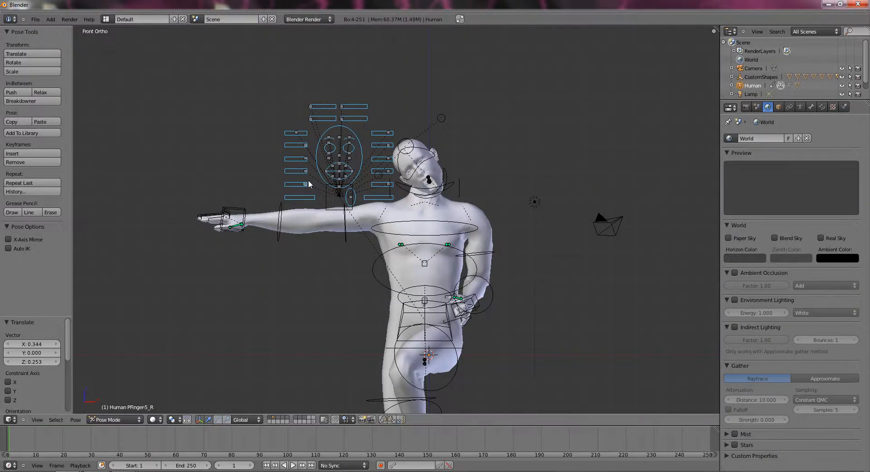
middle_click_drag(290, 184, 303, 203, "shift")
scroll(312, 177, "up", 3)
scroll(312, 177, "down", 3)
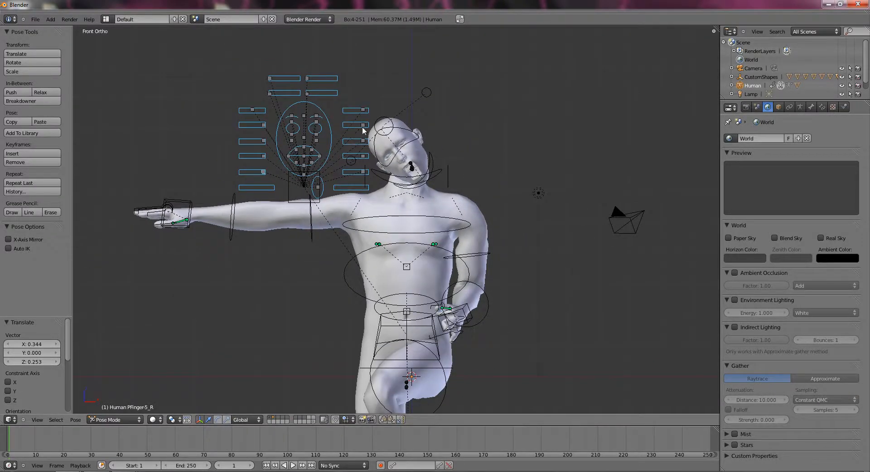
Try sliding the PFinger-2_L and PFinger-3_L controls to test the fingers of the hand on the hip
key("g")
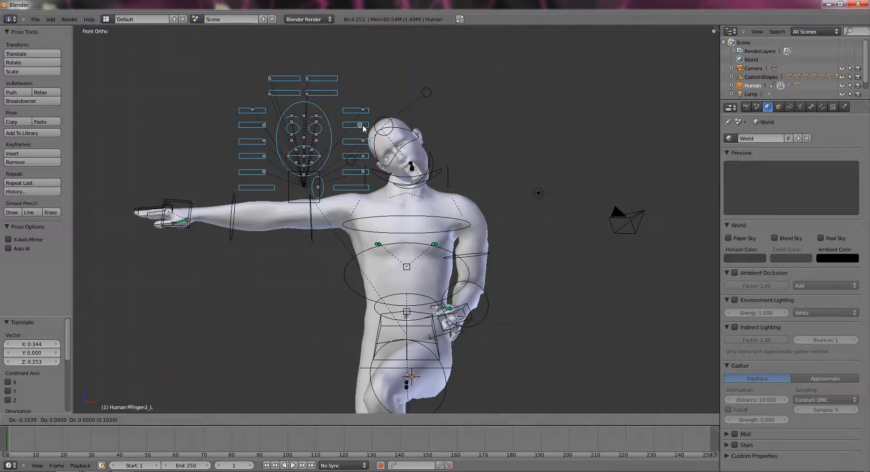
right_click(365, 113)
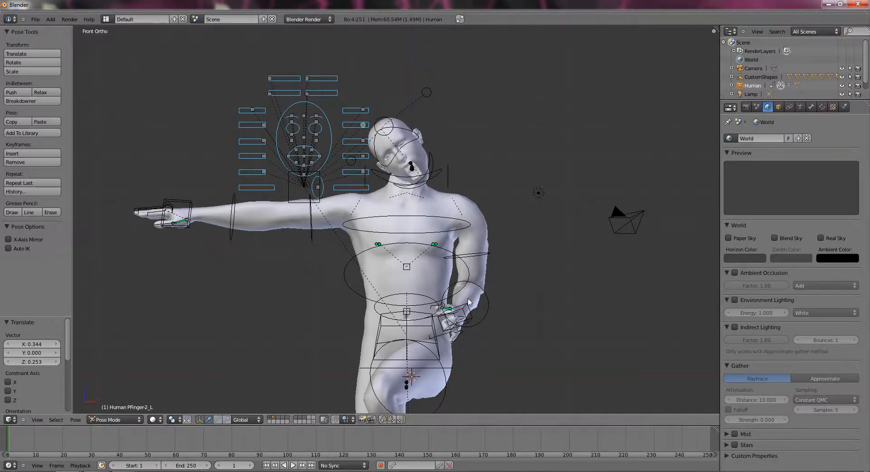
right_click(361, 141)
key("g")
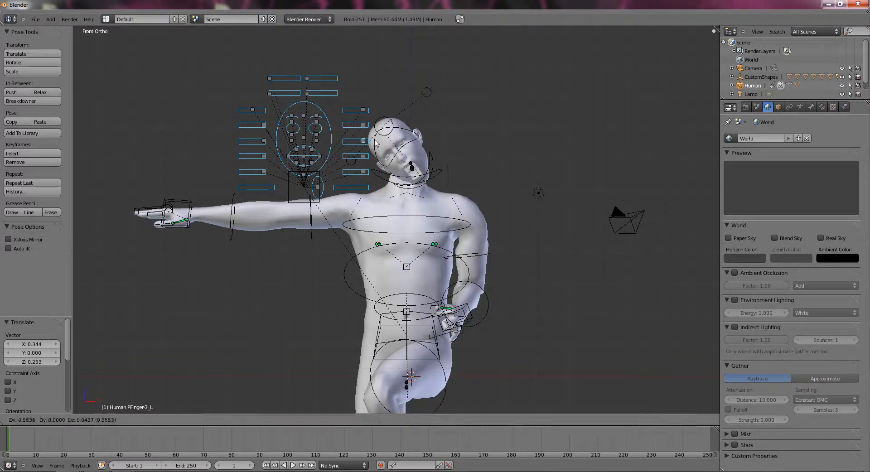
key("Escape")
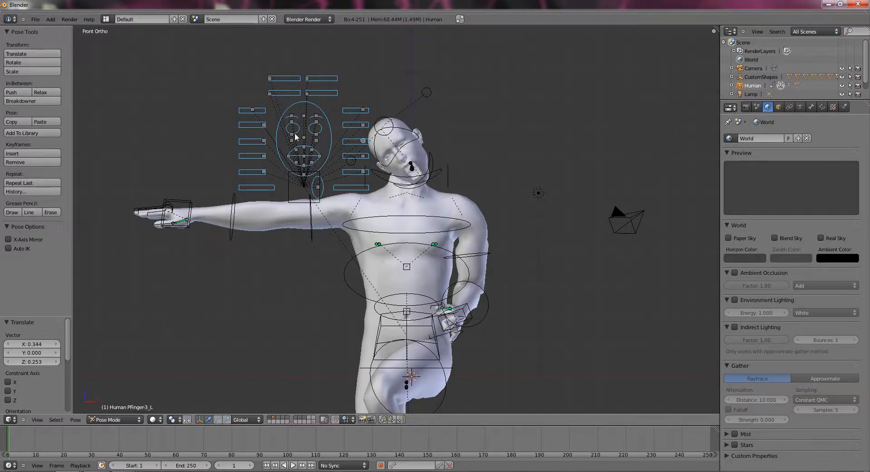
Try sliding the right-hand finger controls one after another, from PFinger-2_R down to PFinger-5_R
right_click(262, 125)
key("g")
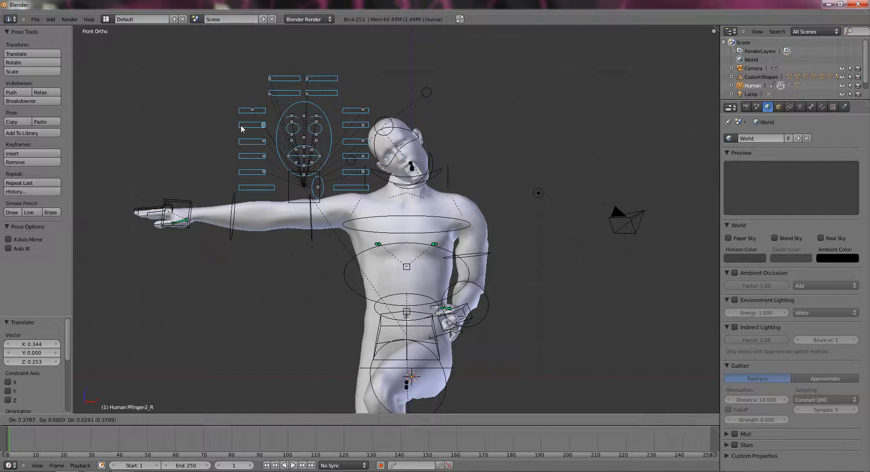
key("Escape")
key("g")
right_click(272, 152)
right_click(263, 156)
key("g")
right_click(267, 157)
right_click(263, 170)
key("g")
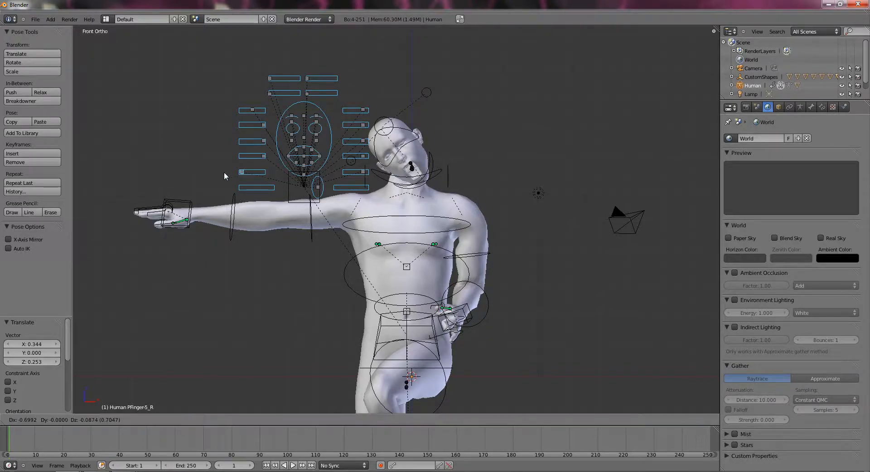
right_click(275, 173)
Try sliding the two lowest left-hand finger controls, PFinger-5_L and PFinger-4_L
right_click(362, 173)
key("g")
right_click(363, 173)
right_click(362, 162)
key("g")
right_click(345, 162)
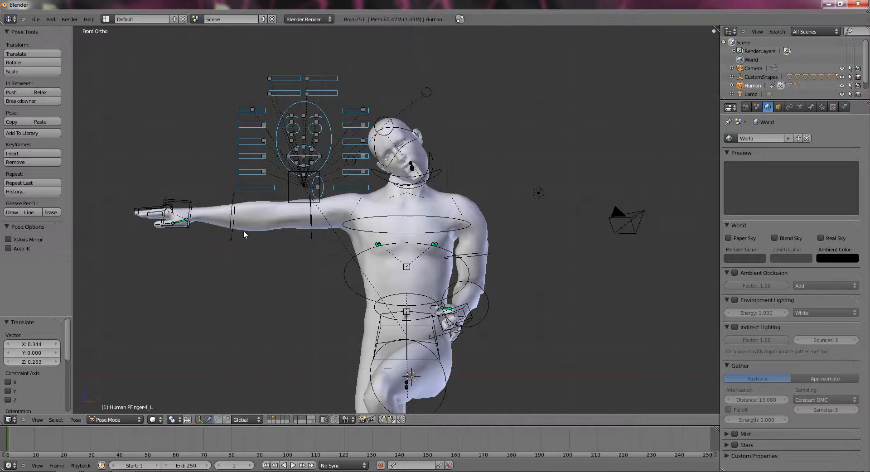
Rotate the right thumb directly with the Finger-1_R control on the outstretched hand
scroll(206, 226, "up", 1)
scroll(281, 227, "up", 4)
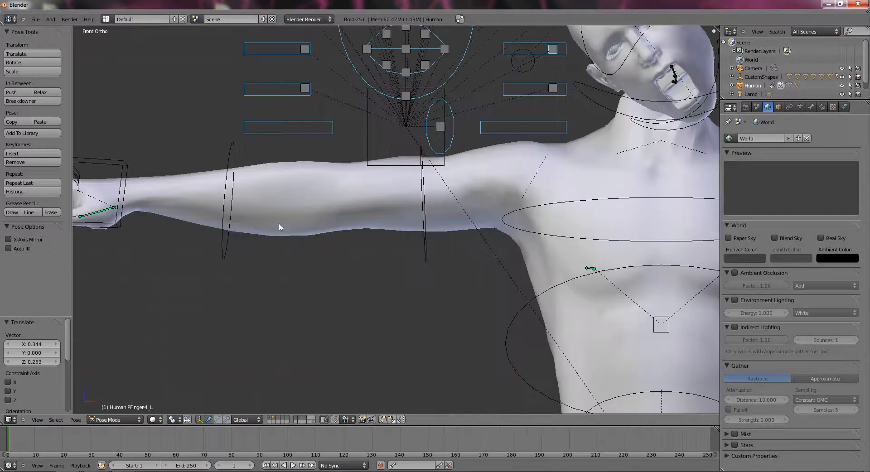
middle_click_drag(369, 218, 403, 216, "shift")
right_click(171, 215)
right_click(172, 214)
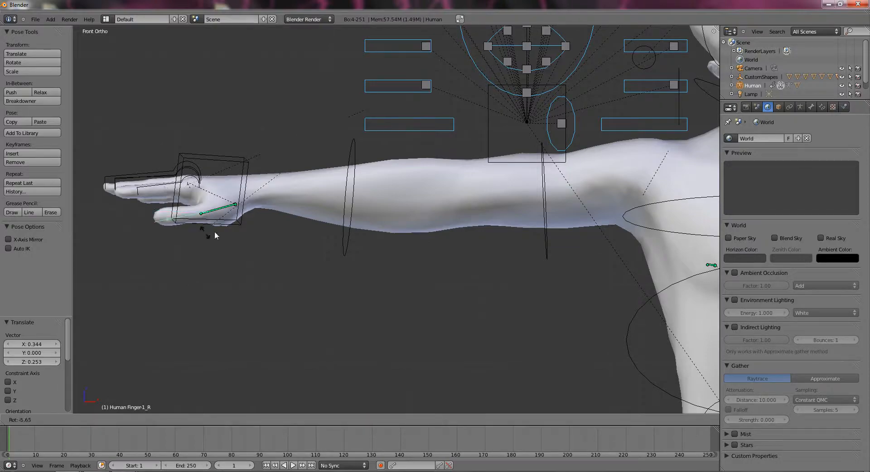
middle_click_drag(168, 234, 236, 226)
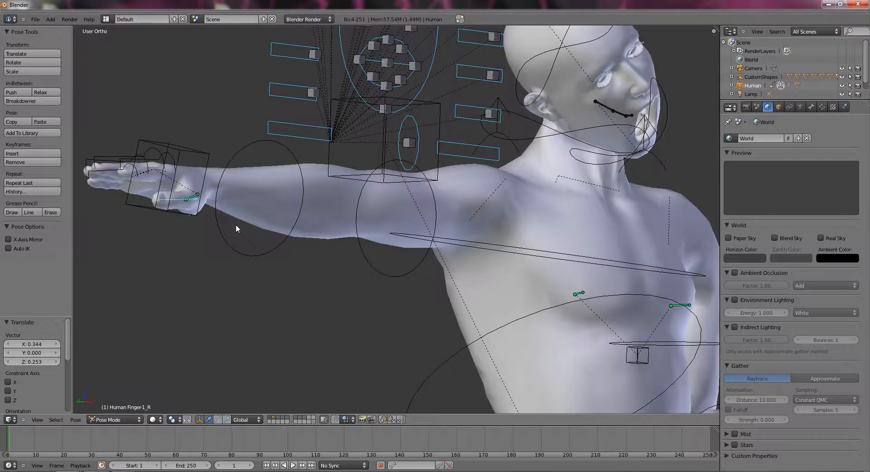
key("r")
left_click(173, 184)
Repose the outstretched hand's fingers directly by moving Finger-4_R, Finger-2_R and the neighbouring finger controls
right_click(148, 165)
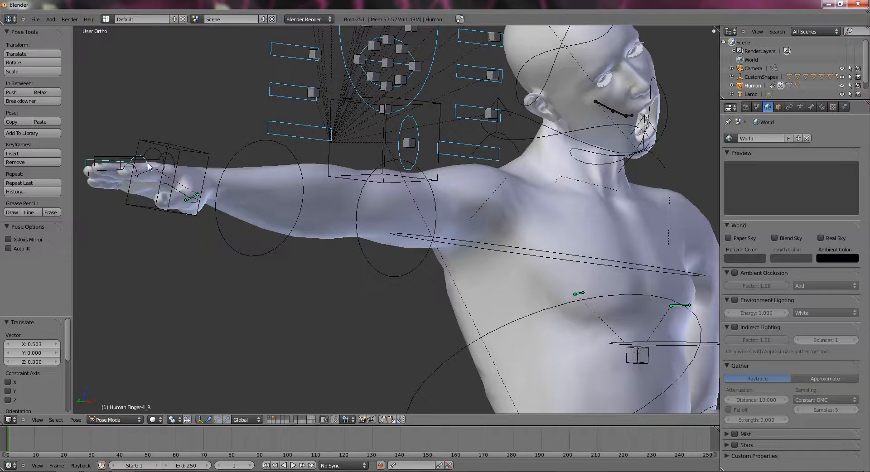
right_click(157, 163)
right_click_drag(148, 163, 164, 148)
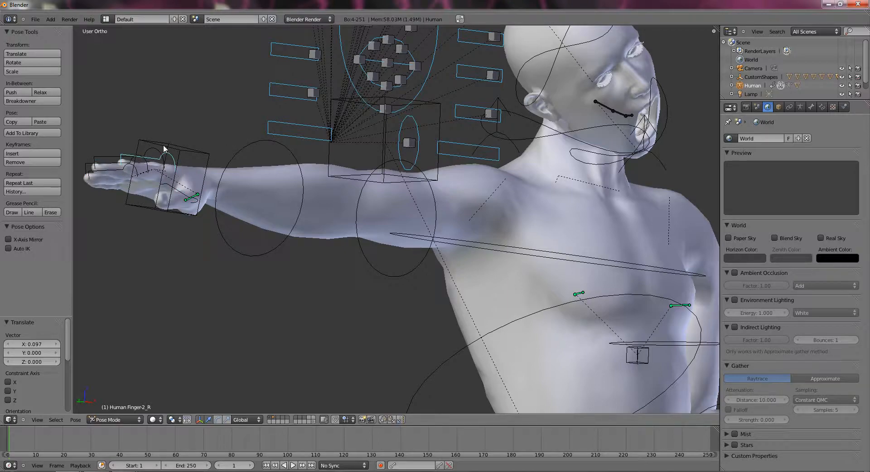
right_click_drag(95, 158, 89, 182)
left_click(95, 188)
right_click(88, 174)
Select the PFinger-3_R slider control and return to the Front view of the face panel and upper body
scroll(302, 72, "down", 1)
right_click(328, 48)
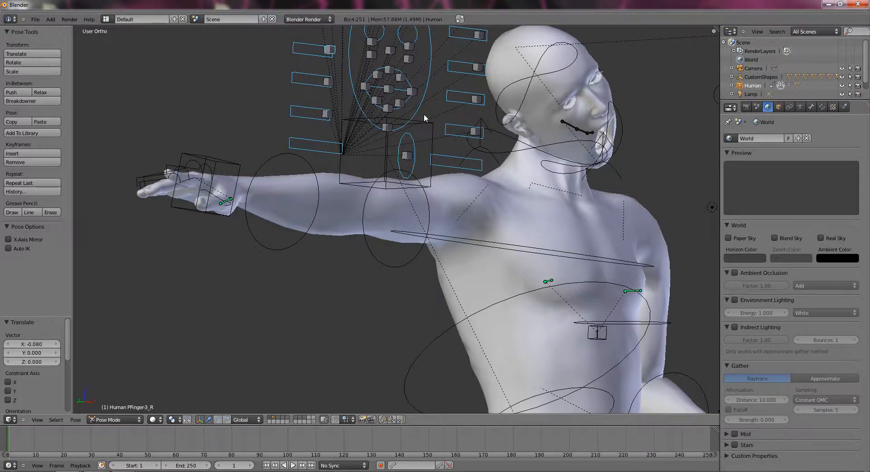
scroll(423, 113, "down", 4)
left_click(37, 419)
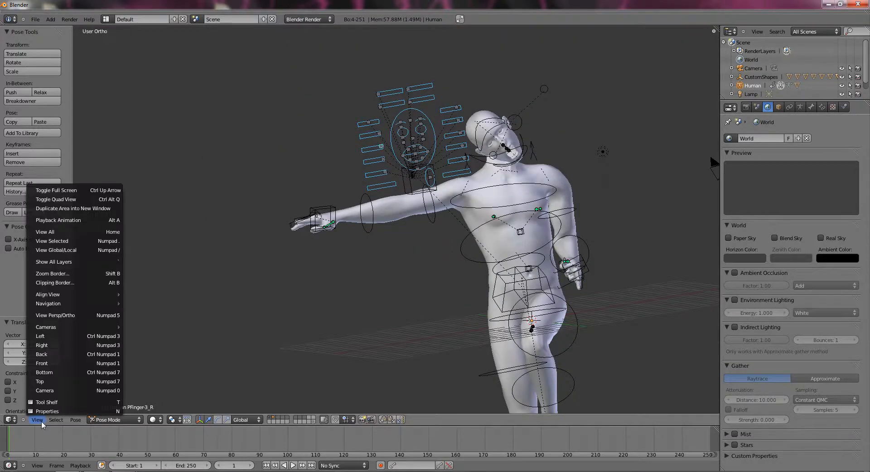
left_click(41, 363)
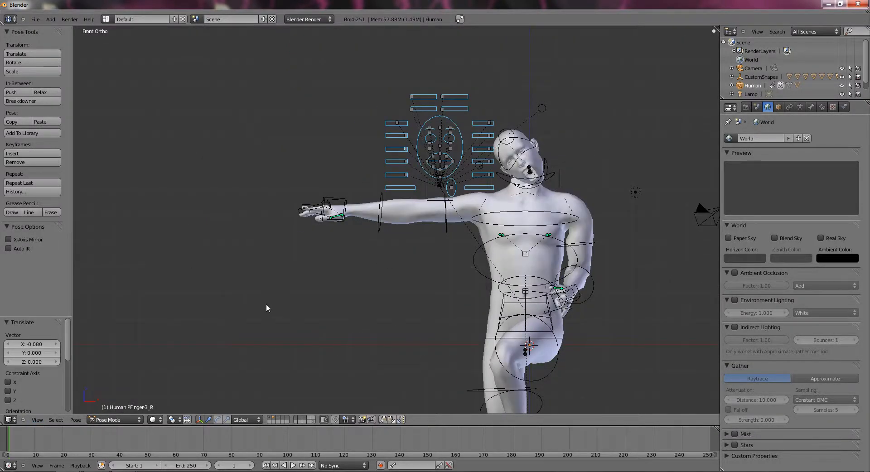
scroll(266, 304, "up", 3)
scroll(232, 307, "up", 2)
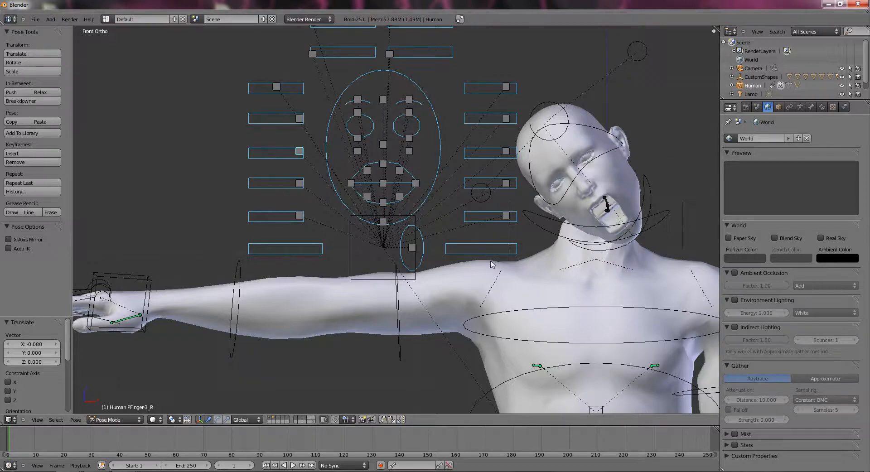
Select the PTongue control in the small ellipse below the face outline and try moving it
scroll(528, 172, "down", 5)
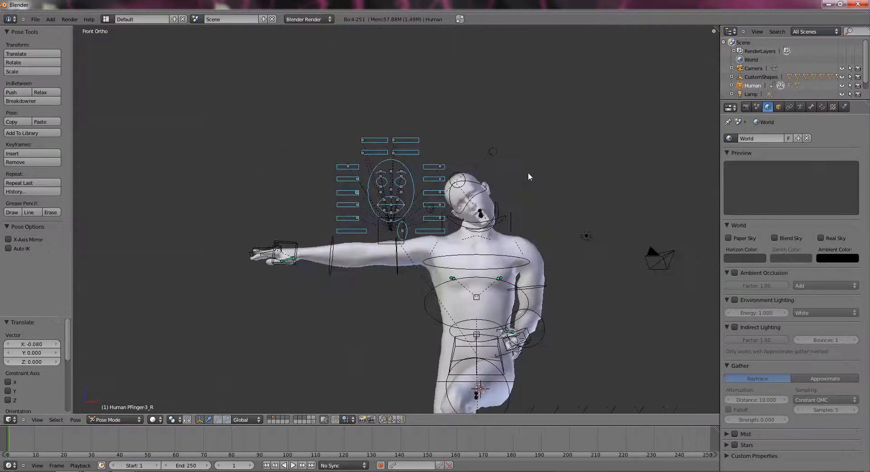
scroll(528, 172, "up", 1)
scroll(499, 153, "down", 1)
scroll(415, 266, "up", 4)
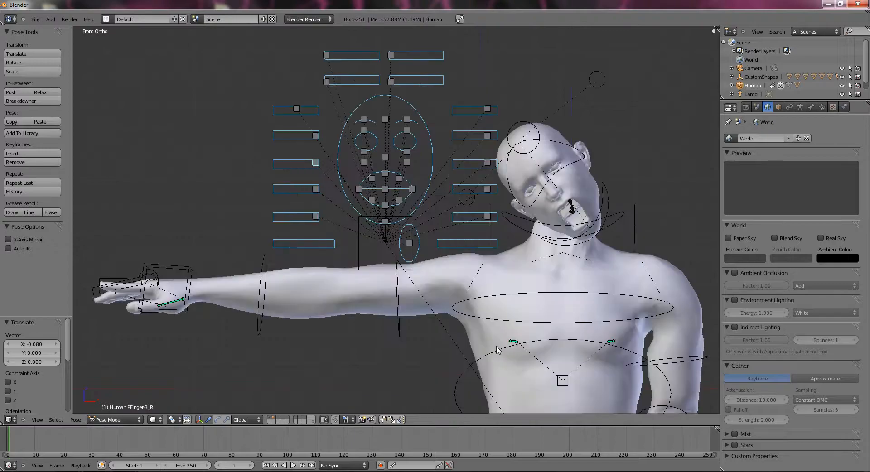
scroll(416, 267, "up", 3)
right_click(417, 263)
scroll(416, 266, "down", 8)
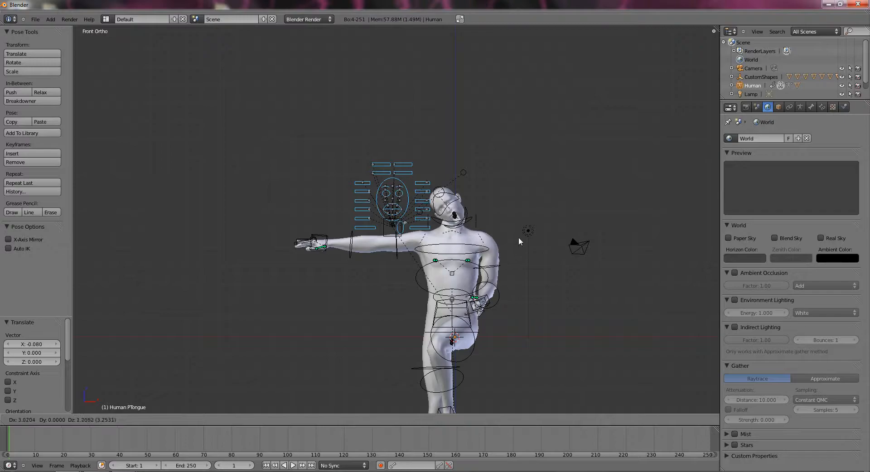
scroll(435, 252, "up", 1)
scroll(436, 253, "up", 6)
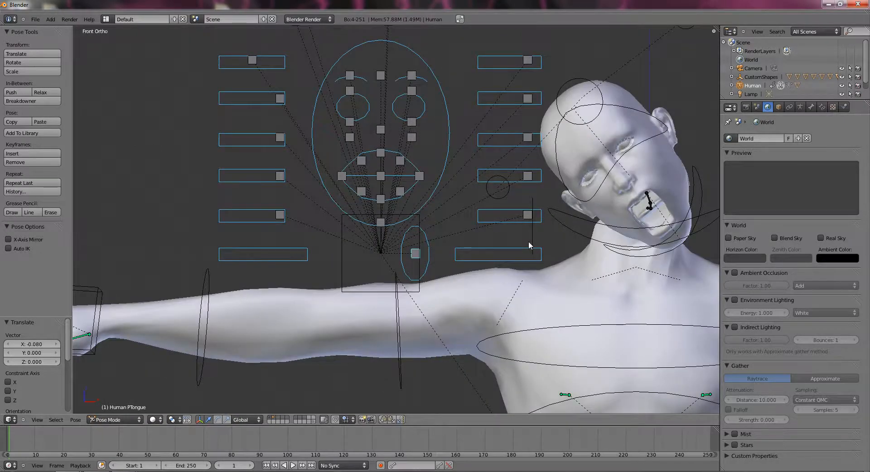
scroll(528, 241, "up", 1)
key("g")
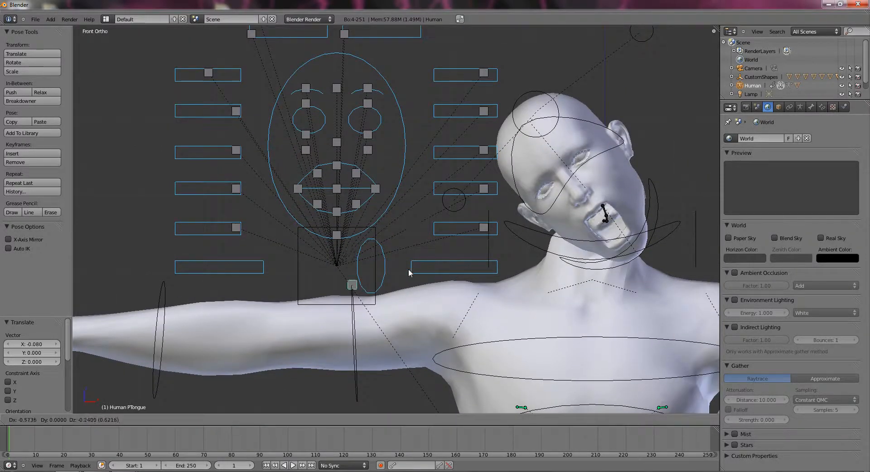
right_click(317, 217)
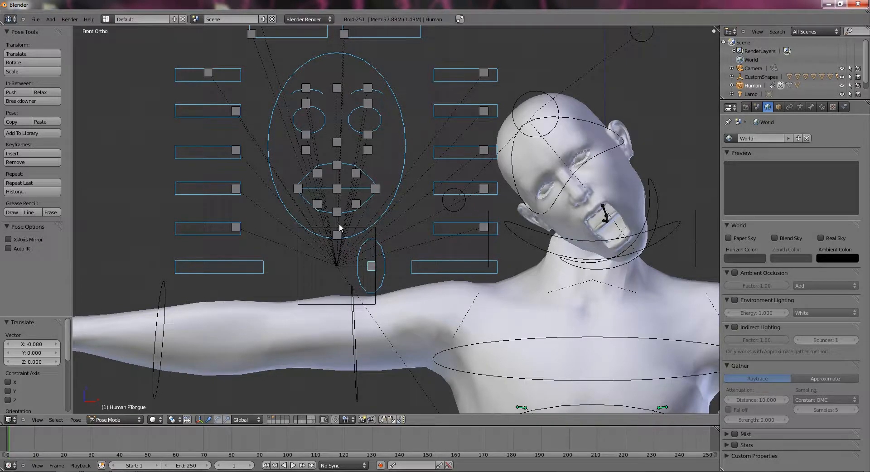
Move the PTongue control by X -0.117, Z 0.187, and again by X 0.070, Z -0.258
key("g")
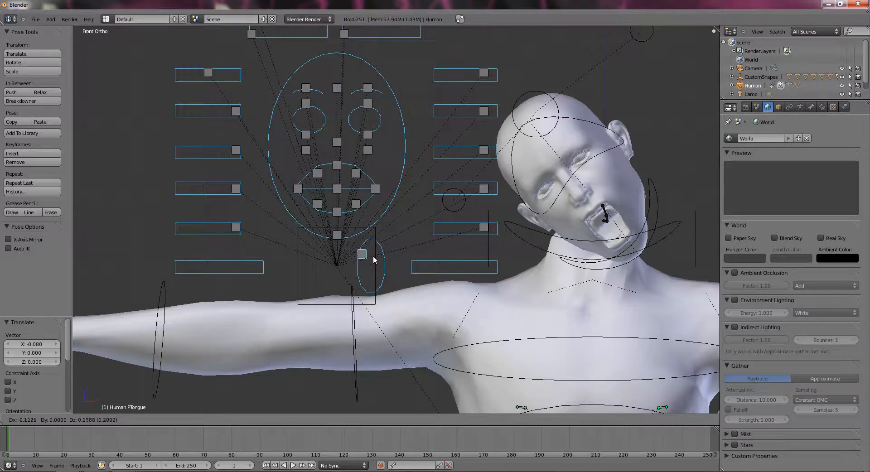
left_click(373, 259)
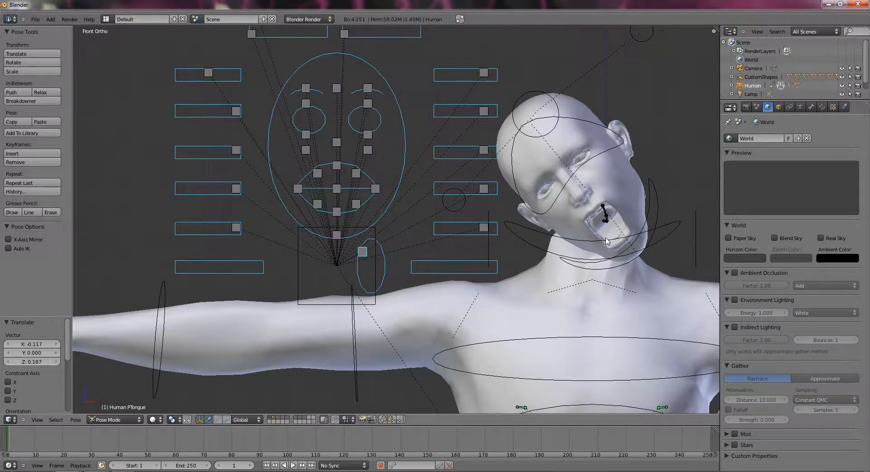
key("g")
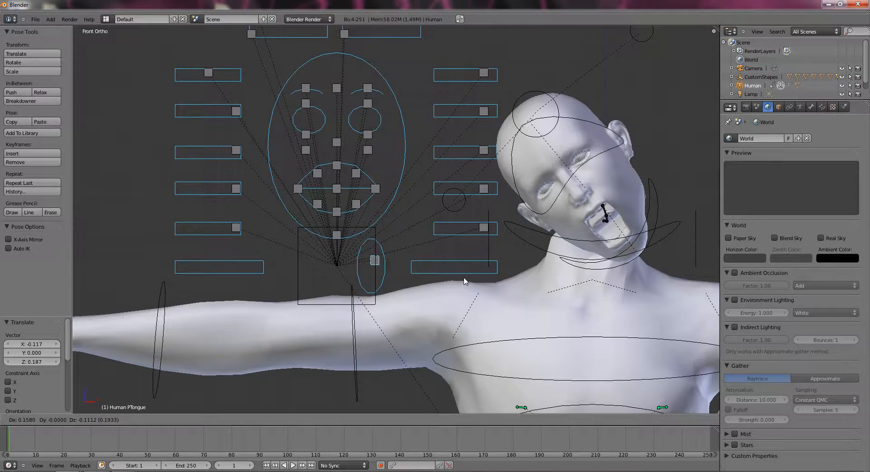
left_click(425, 261)
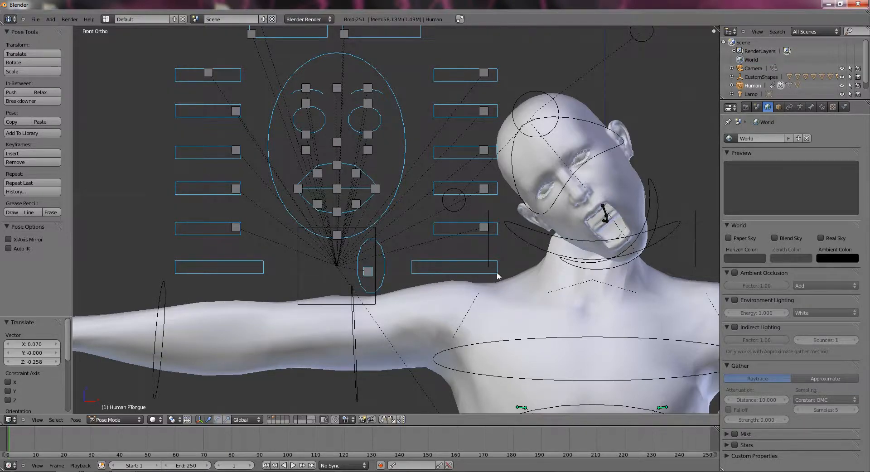
Focus on the character's open mouth and move the tongue control by X 0.406, Z -1.626
middle_click_drag(496, 281, 346, 286, "shift")
scroll(345, 286, "up", 4)
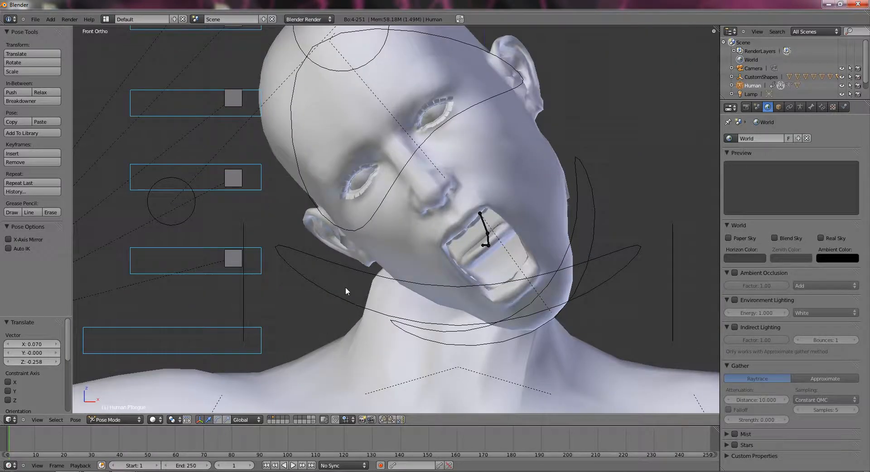
key("g")
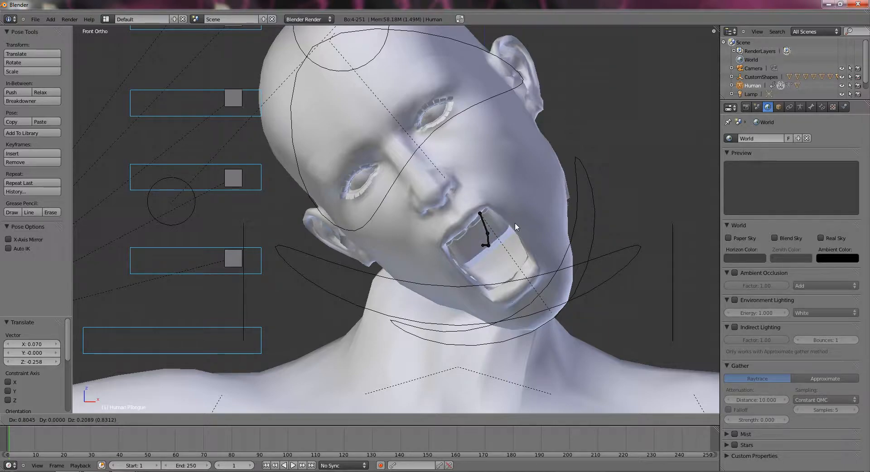
left_click(370, 404)
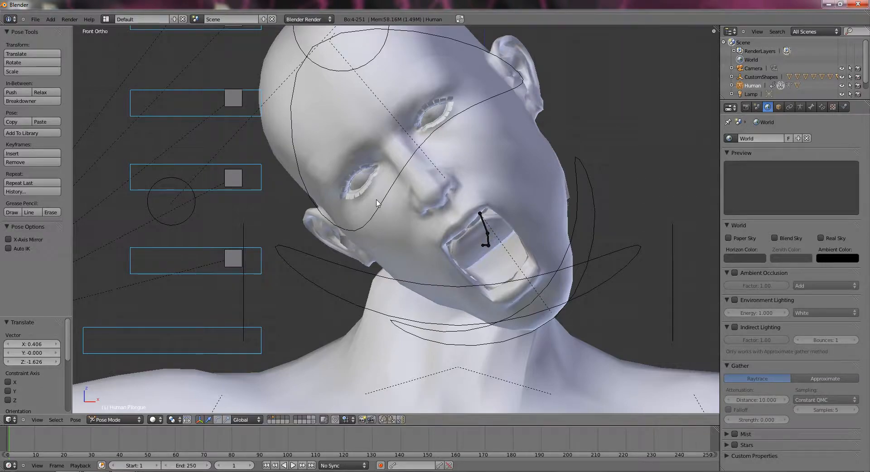
Try moving the PLegIK_L slider control above the face outline
scroll(297, 234, "down", 4)
scroll(297, 234, "down", 6)
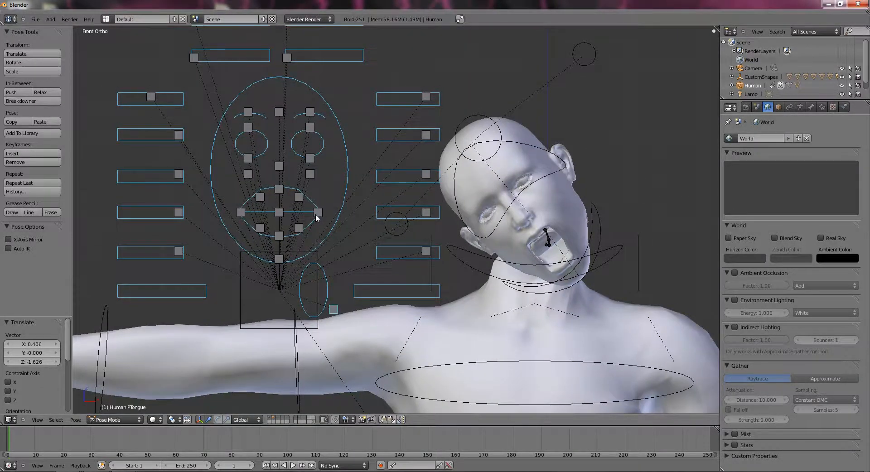
right_click(354, 183)
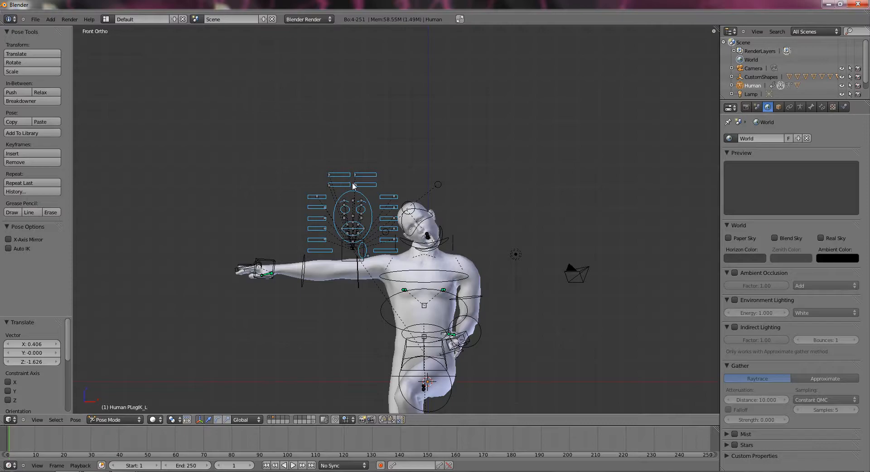
middle_click_drag(362, 202, 296, 98, "shift")
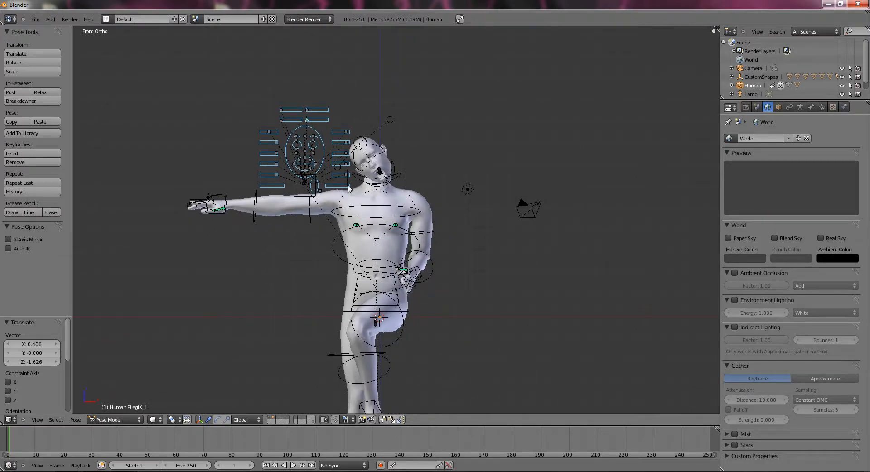
key("g")
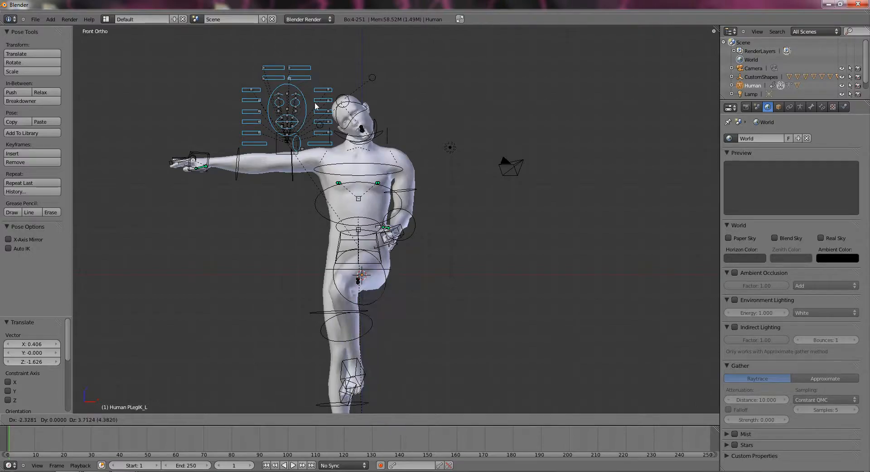
key("Escape")
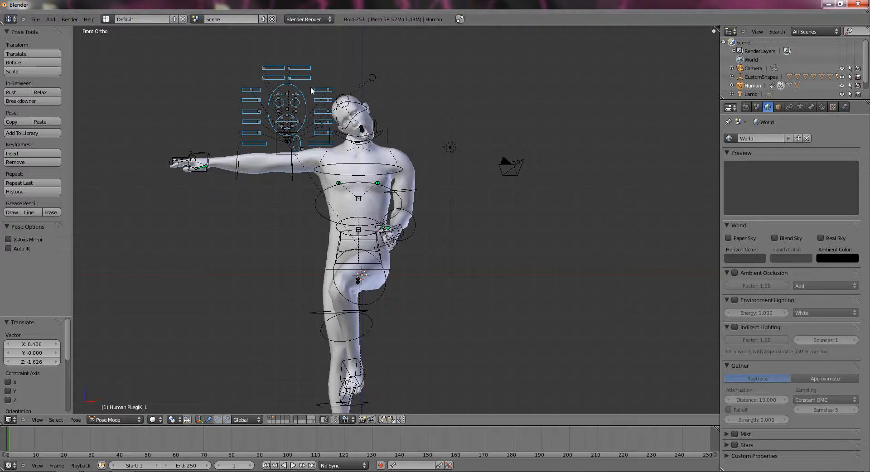
Slide the PArmIK_L control to the far end of its bar and back to its starting end
right_click(289, 69)
key("g")
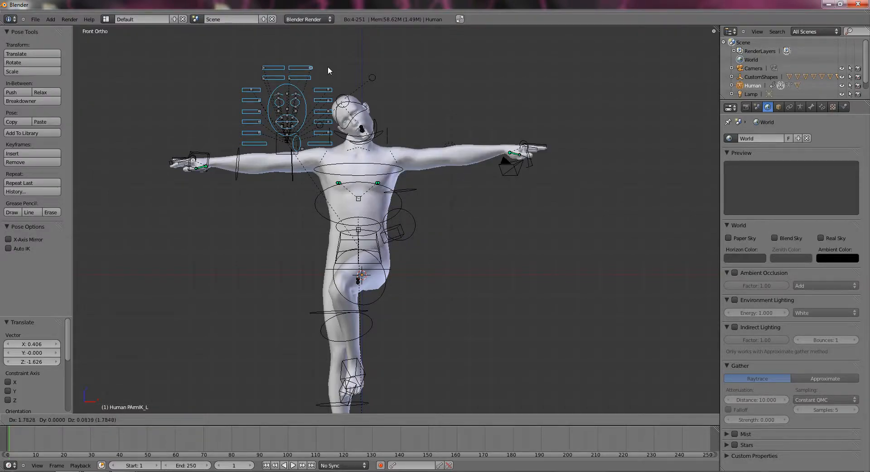
left_click(343, 72)
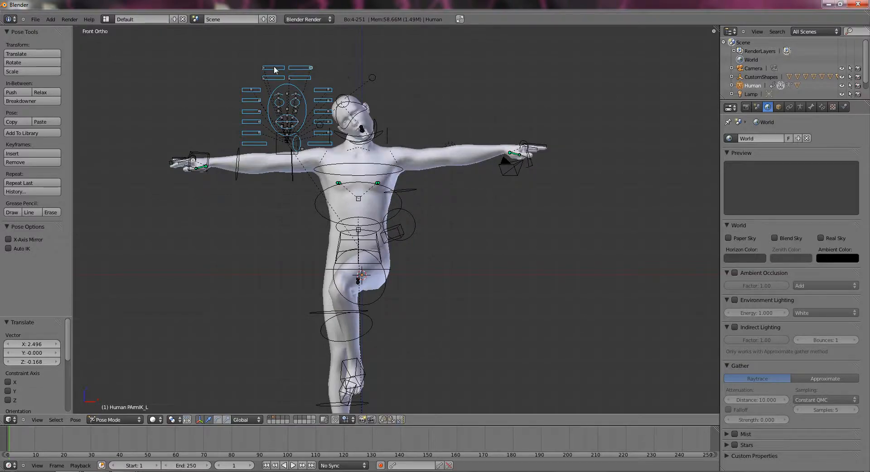
key("g")
left_click(288, 69)
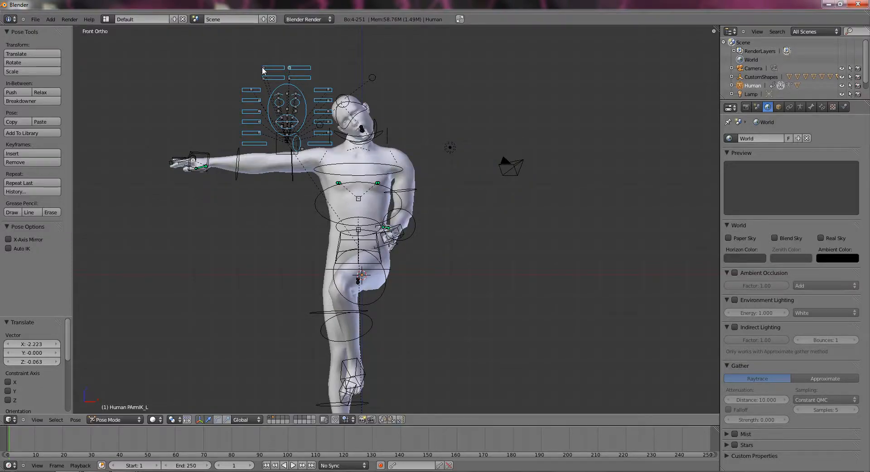
Try sliding the right-side limb controls PArmIK_R and PLegIK_R along their bars
right_click(264, 69)
key("g")
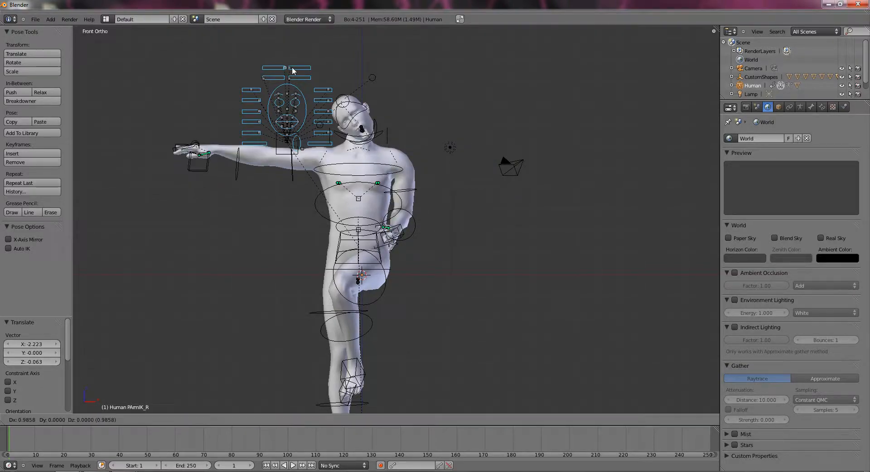
left_click(264, 68)
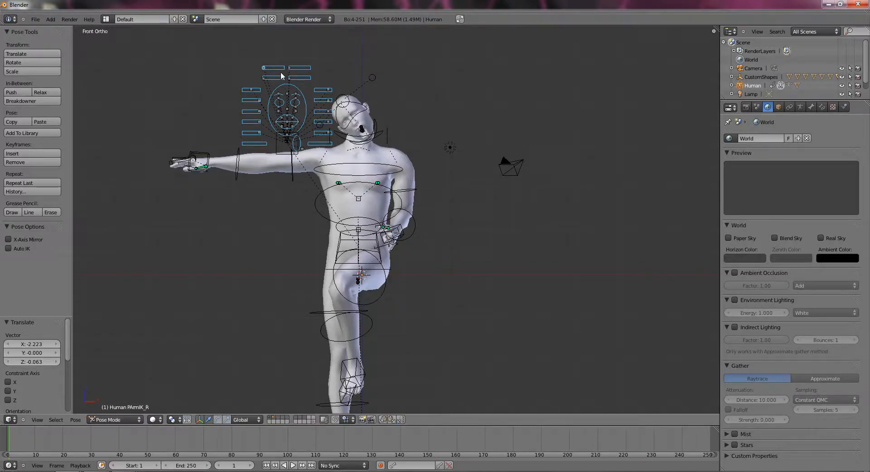
right_click(265, 78)
key("g")
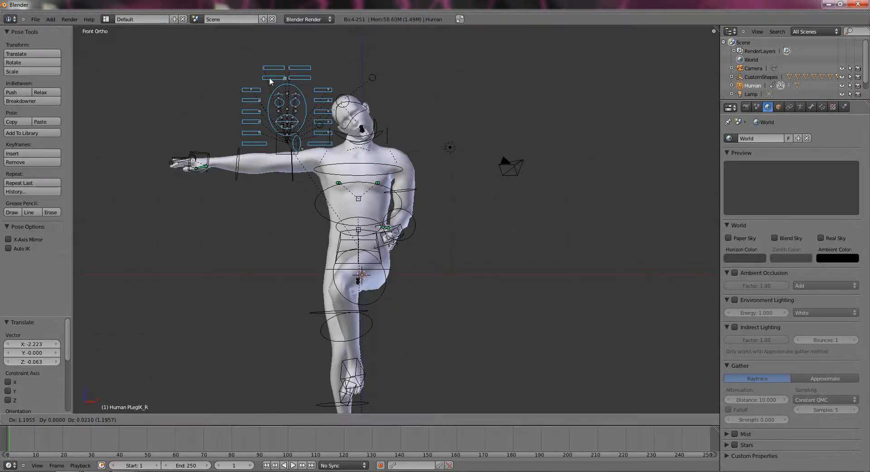
right_click(304, 81)
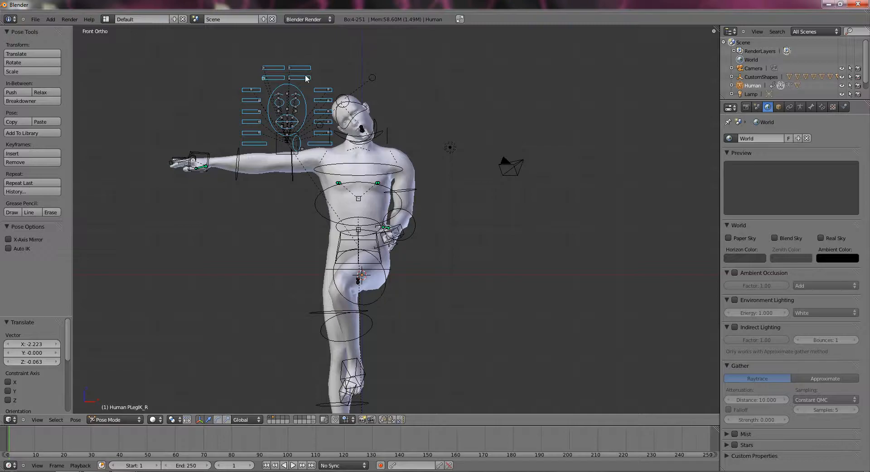
Try the PArmIK_L slider again to switch the left arm between its bent and outstretched poses
right_click(291, 69)
scroll(290, 72, "up", 1)
scroll(290, 76, "up", 3)
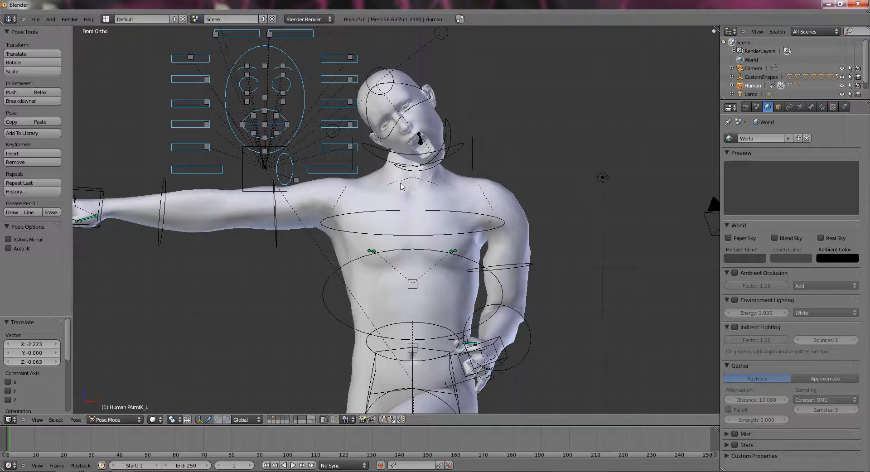
middle_click_drag(402, 187, 434, 226, "shift")
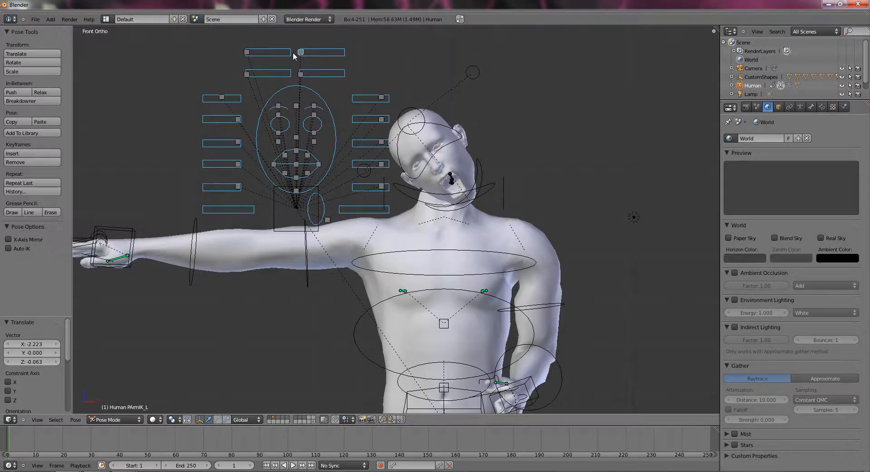
scroll(293, 55, "down", 5)
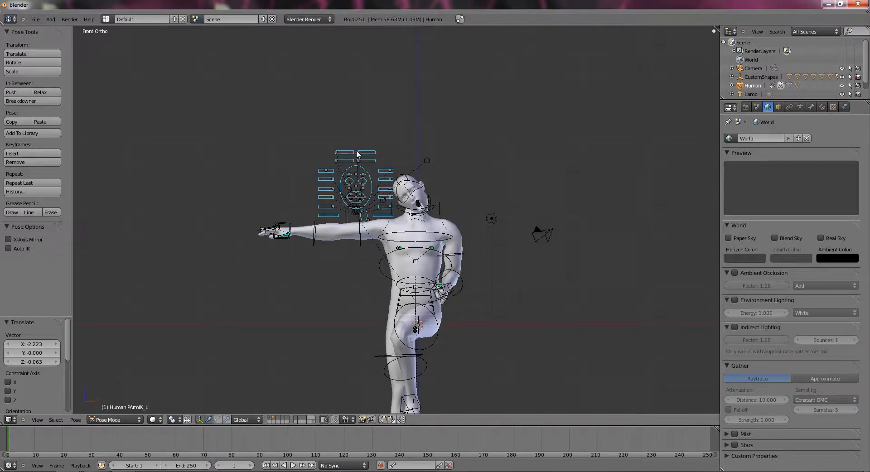
key("g")
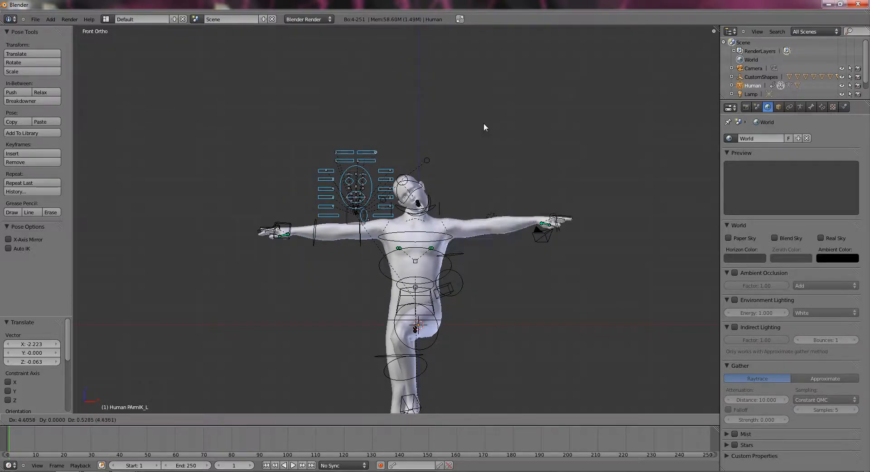
left_click(392, 135)
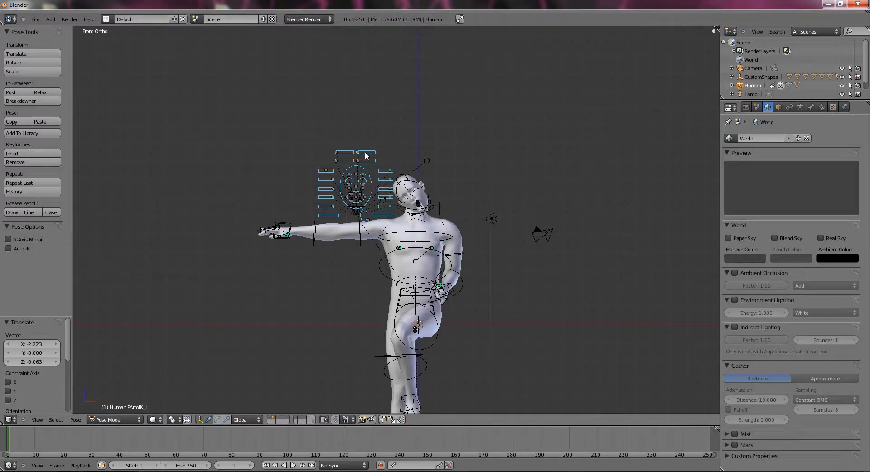
key("g")
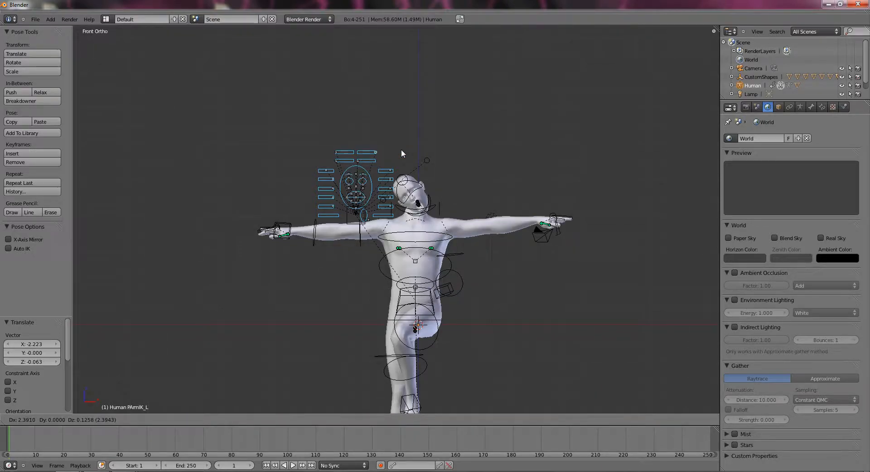
right_click(402, 151)
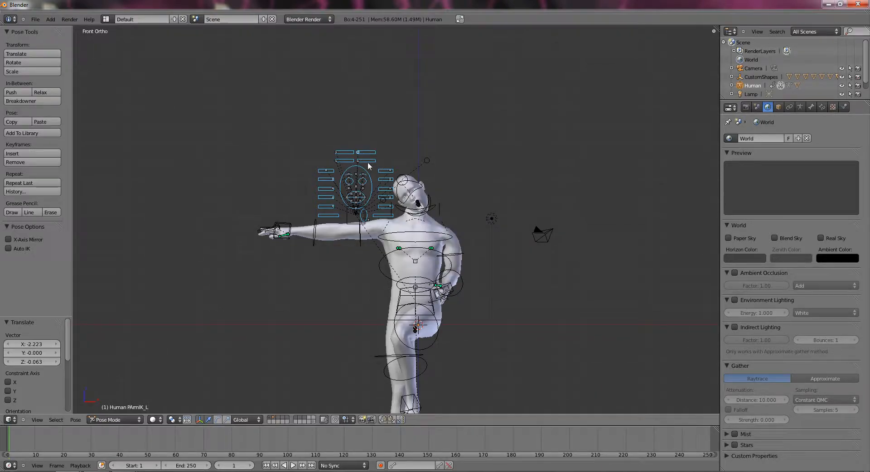
Select the PLegIK_L slider control and frame the face panel beside the character's head
right_click(429, 162)
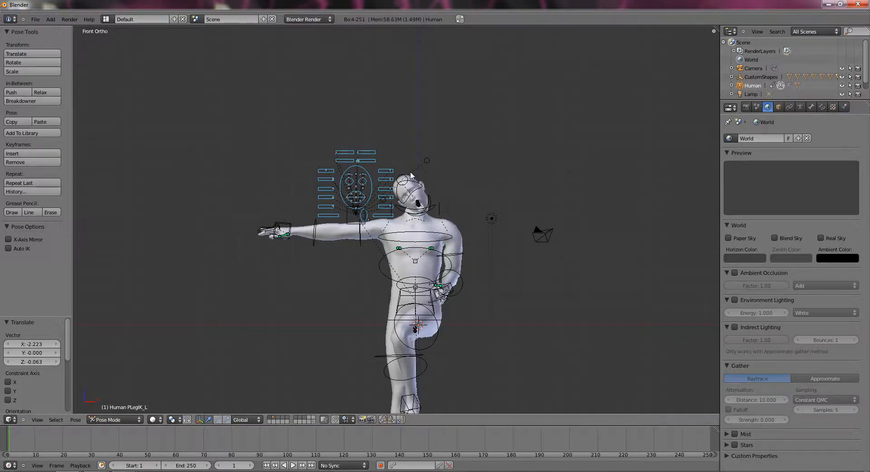
middle_click_drag(379, 165, 394, 181, "shift")
scroll(395, 181, "up", 6)
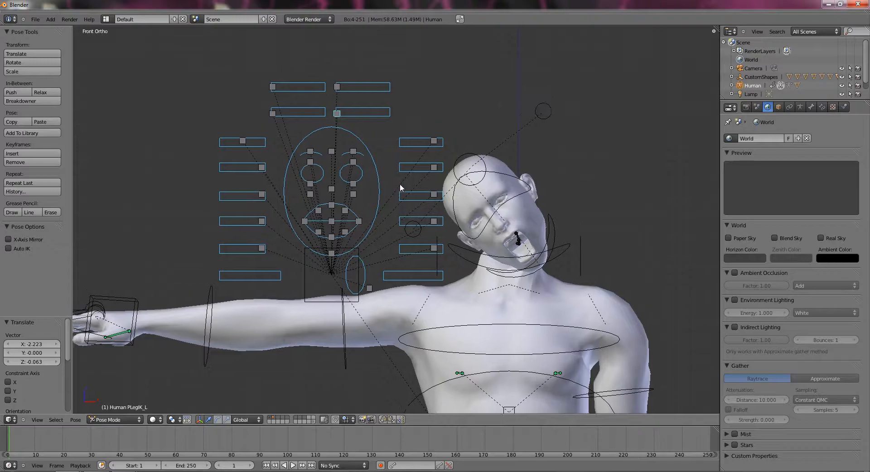
scroll(368, 184, "up", 3)
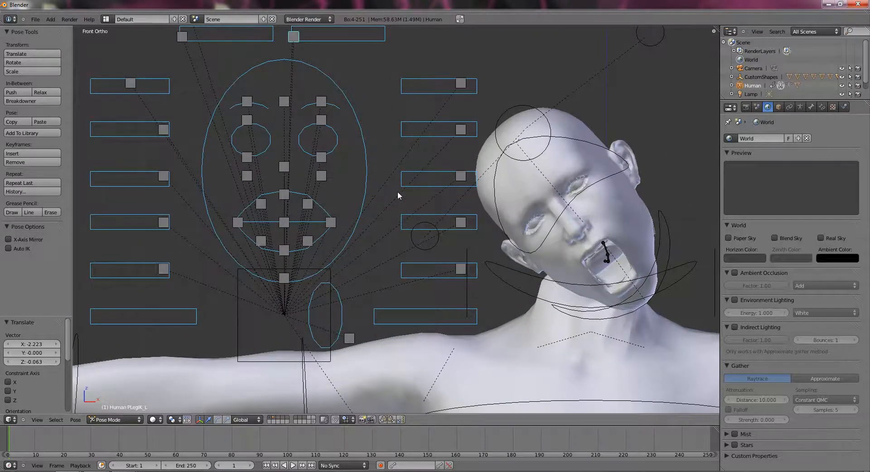
Lower the central PBrows control to the level of the eye circles' upper edges to furrow the character's brow
middle_click_drag(398, 191, 366, 192, "shift")
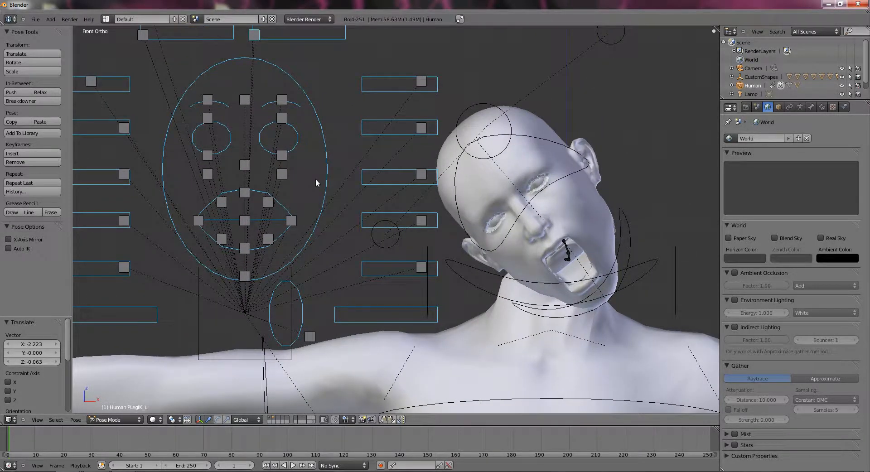
right_click(282, 99)
right_click(244, 100)
key("g")
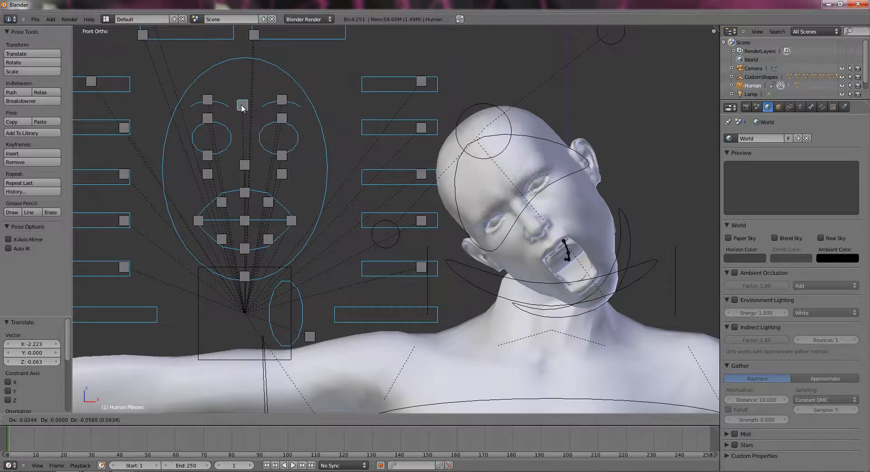
left_click(245, 175)
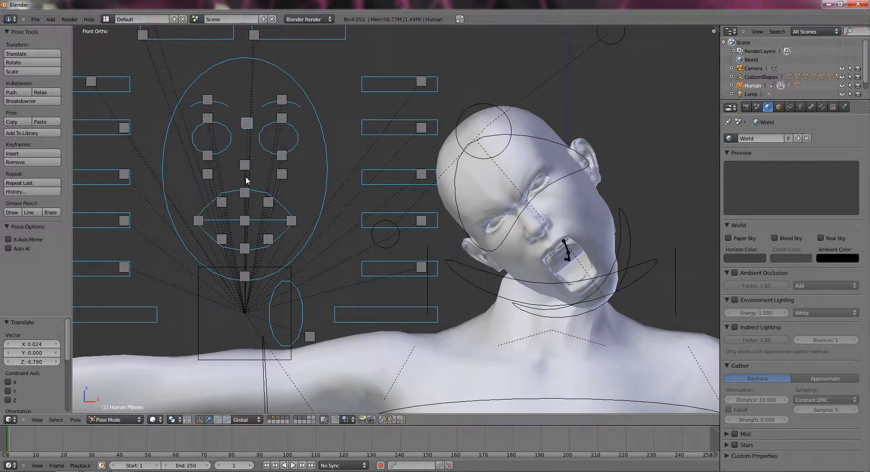
Lower the PBrow_L and PBrow_R controls until each sits just above its upper-eyelid control
right_click(274, 104)
key("g")
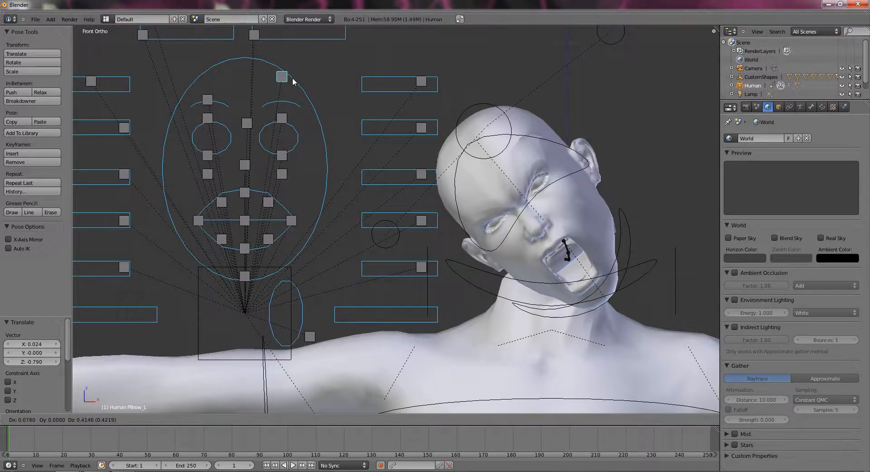
left_click(362, 112)
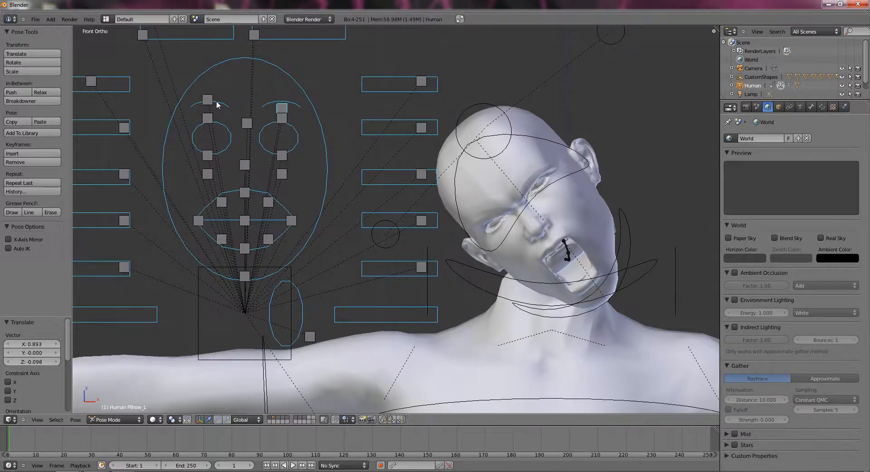
right_click(212, 104)
key("g")
left_click(210, 107)
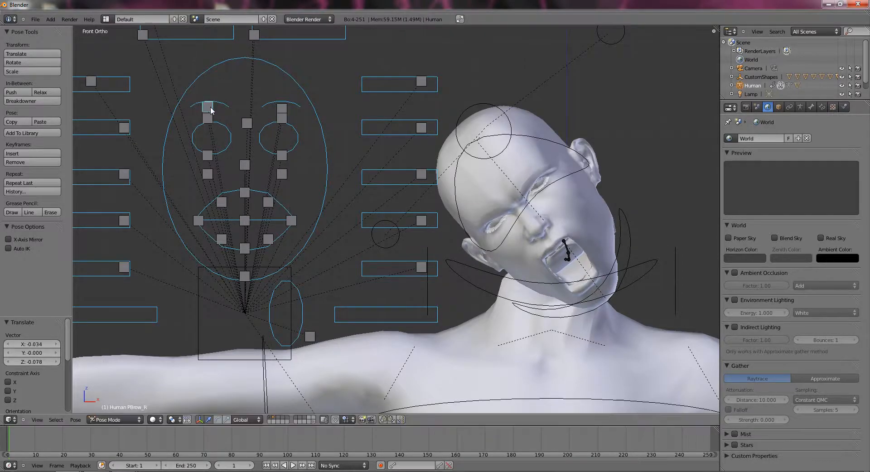
Try raising the PUpLid_L control and return it to its starting place above the left eye circle
right_click(281, 119)
key("g")
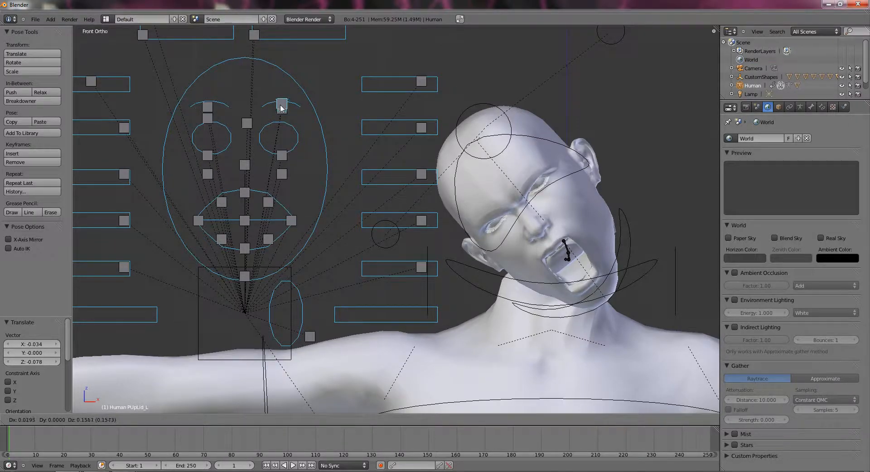
left_click(281, 119)
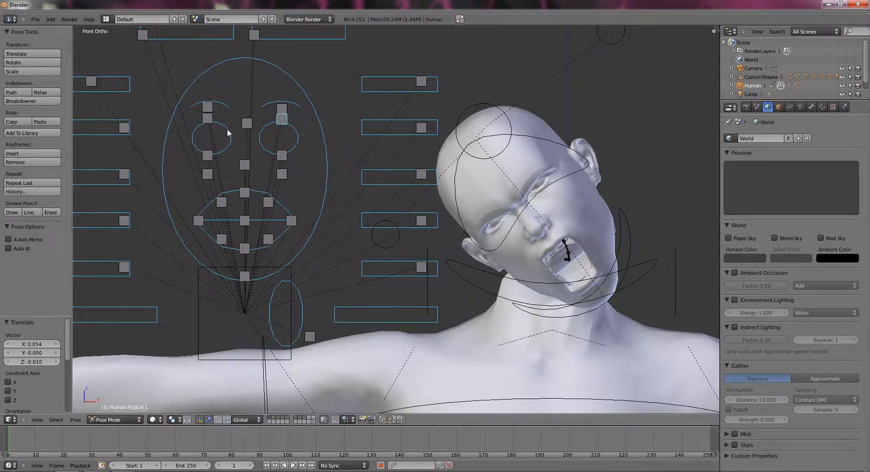
Try moving the two upper-eyelid controls, PUpLid_L and PUpLid_R, together
right_click(211, 122)
right_click(280, 118)
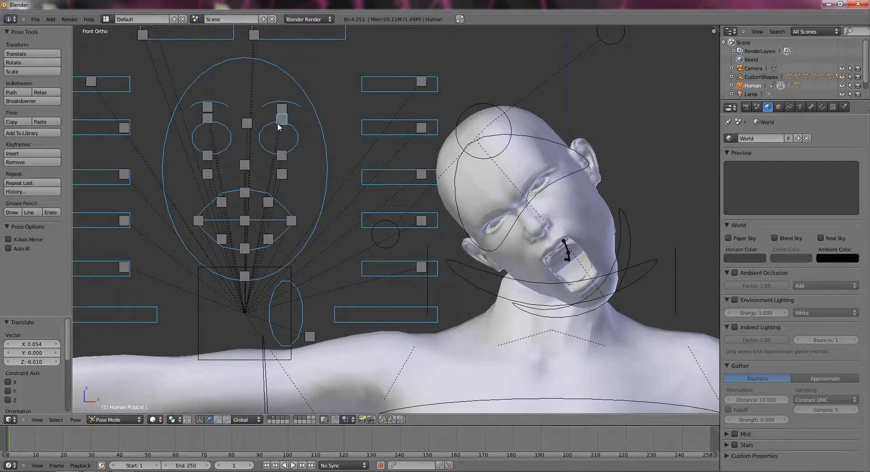
right_click(210, 121, "shift")
key("g")
right_click(237, 145)
right_click(289, 107)
right_click(211, 108, "shift")
right_click(279, 119)
right_click(215, 120, "shift")
key("g")
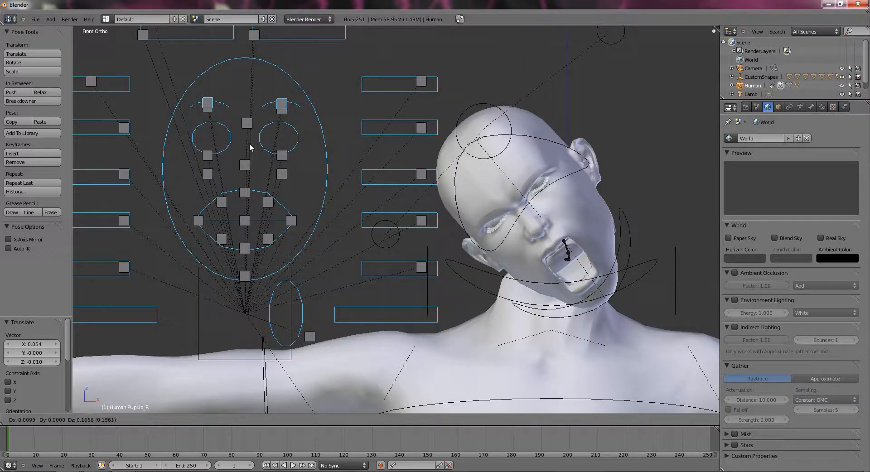
key("Escape")
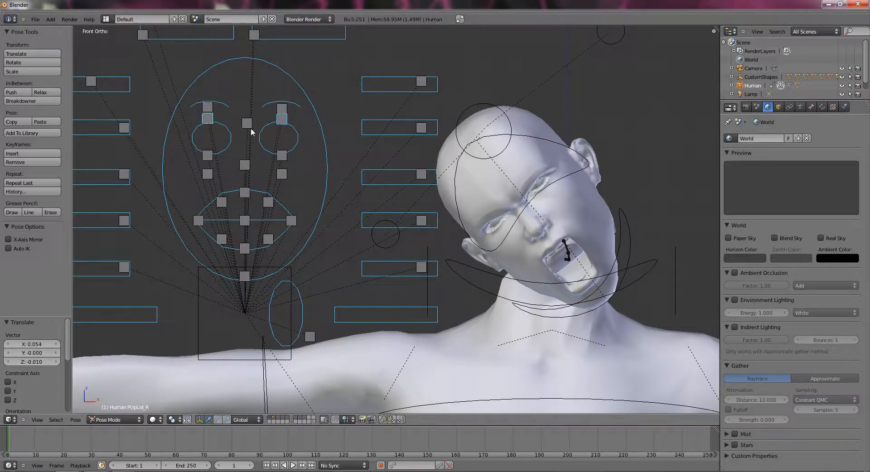
Nudge the PBrows control sideways toward the character's left brow by about 0.05 along X
right_click(247, 123)
key("g")
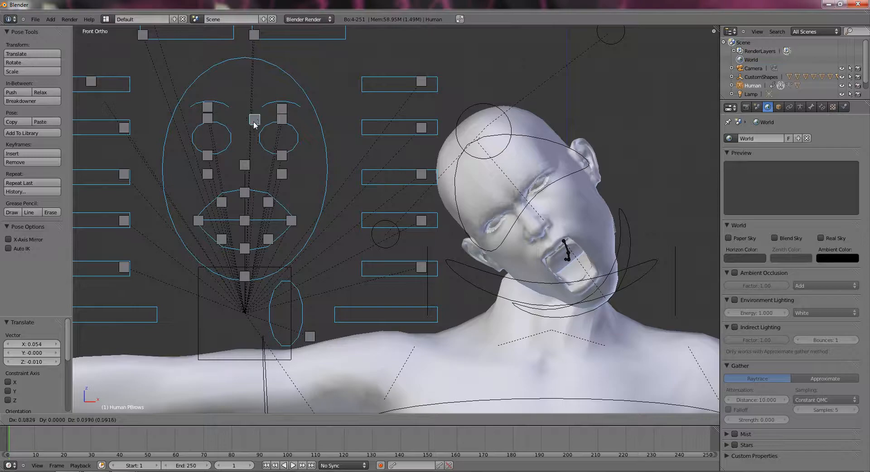
left_click(257, 124)
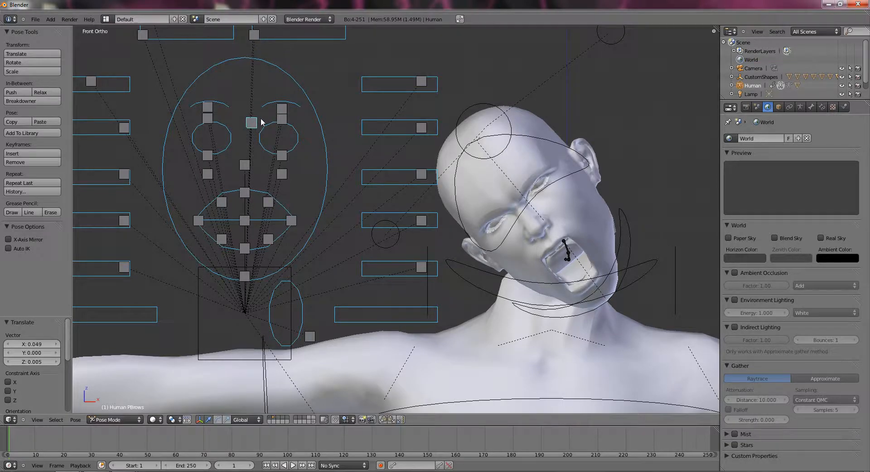
Raise the PNose control to the inner edge of the right eye circle to pose the nose
right_click(246, 169)
key("g")
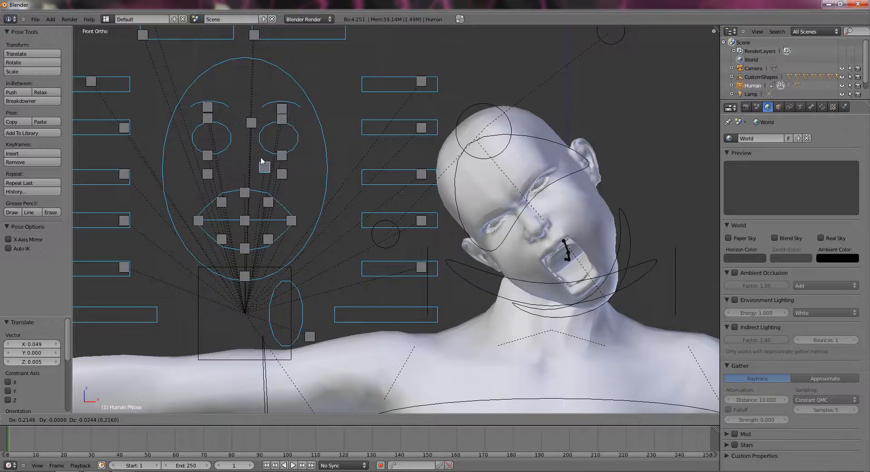
left_click(232, 80)
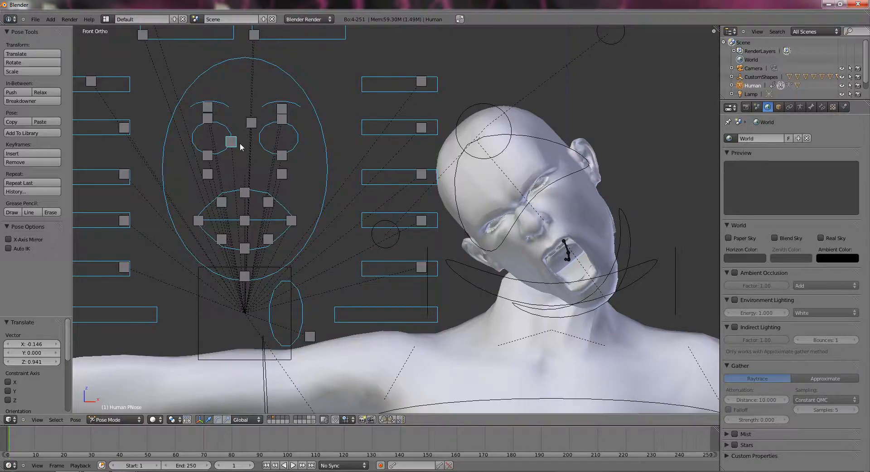
Swing the PNose control sideways and back, from the front and from a slightly rotated view of the head
key("g")
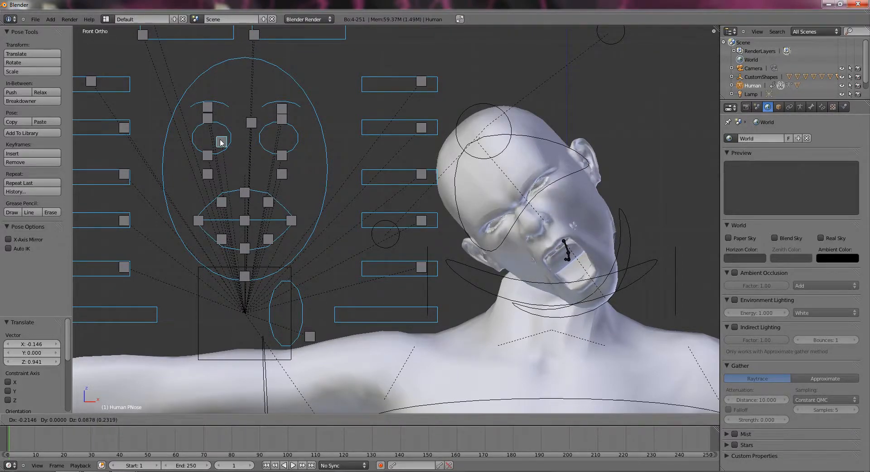
left_click(232, 142)
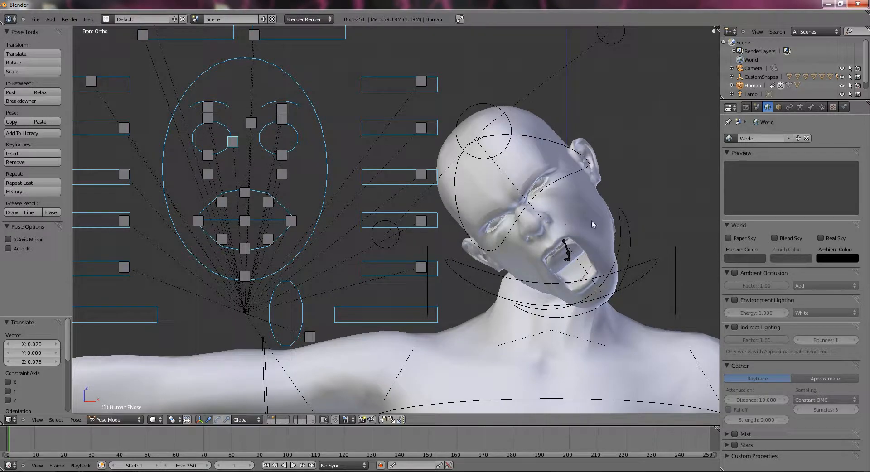
middle_click_drag(592, 223, 274, 176)
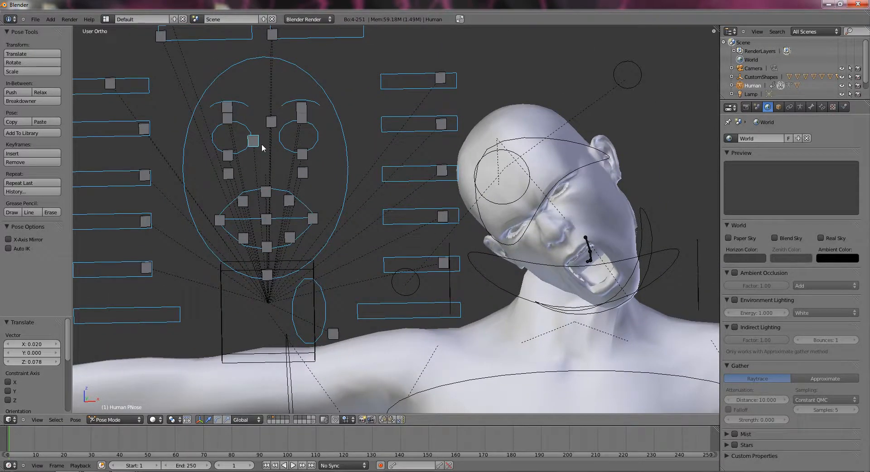
key("g")
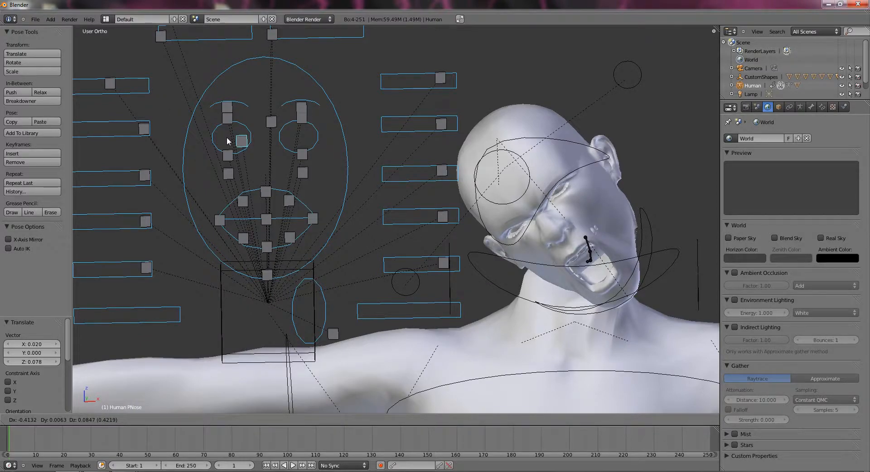
left_click(265, 142)
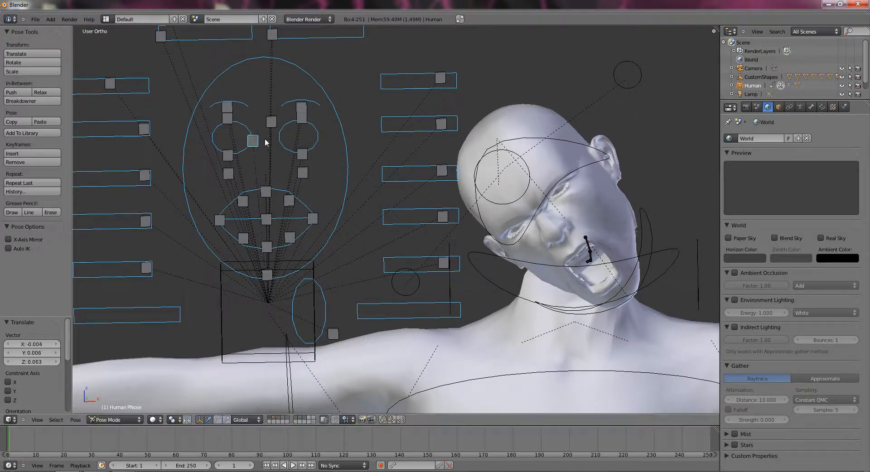
Raise the lower-eyelid controls PLoLid_R and PLoLid_L up inside their eye circles
right_click(230, 157)
key("g")
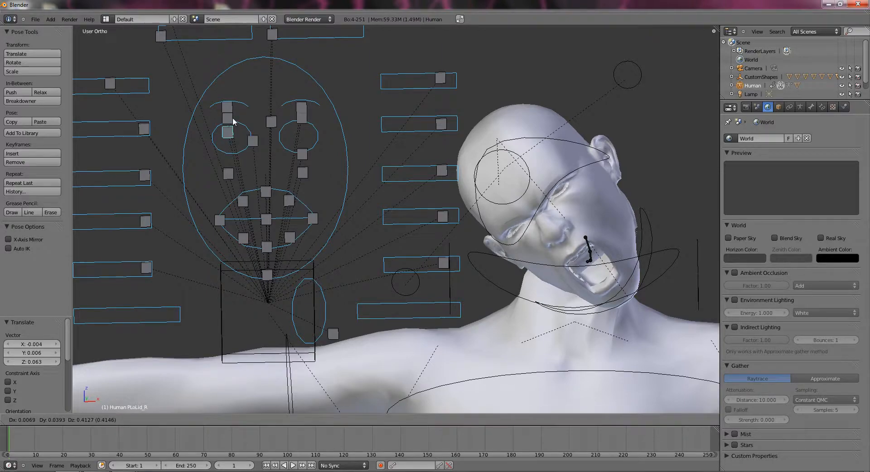
left_click(210, 93)
right_click(302, 156)
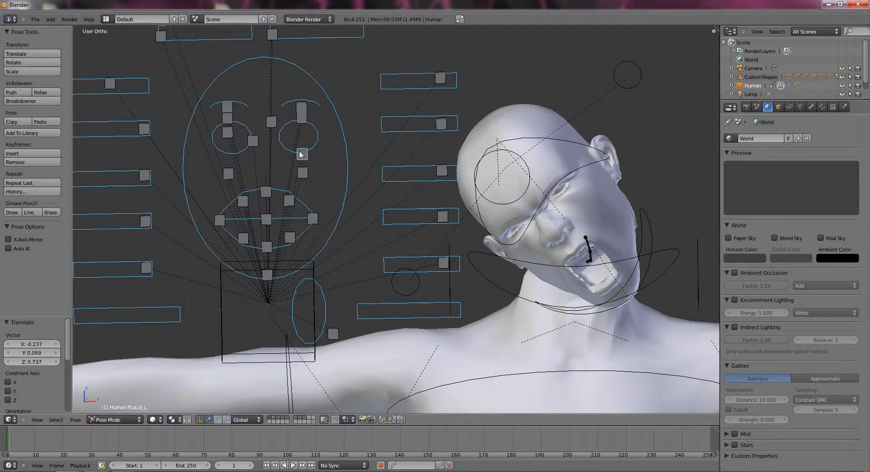
key("g")
left_click(282, 100)
Try moving the cheek controls PCheek_L and PCheek_R
right_click(303, 174)
right_click(231, 175, "shift")
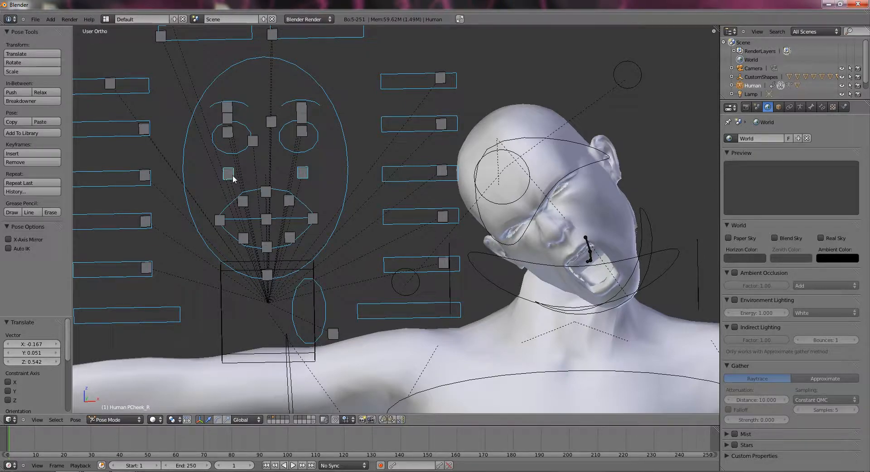
right_click(301, 174)
key("g")
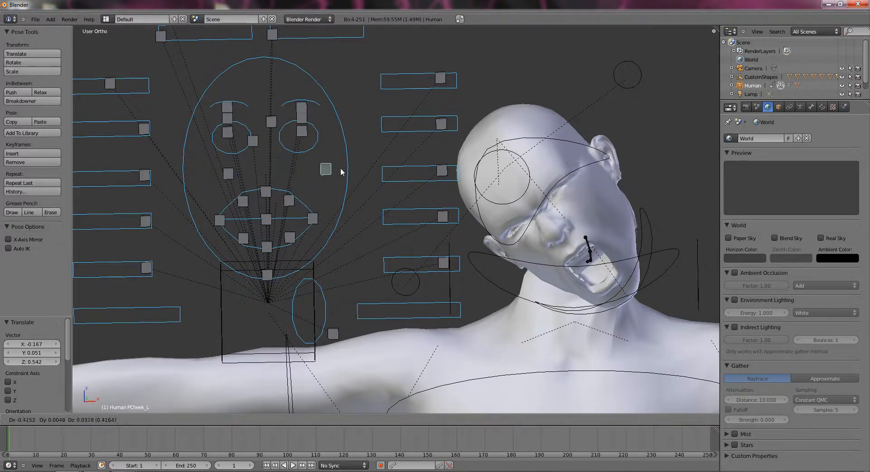
right_click(350, 202)
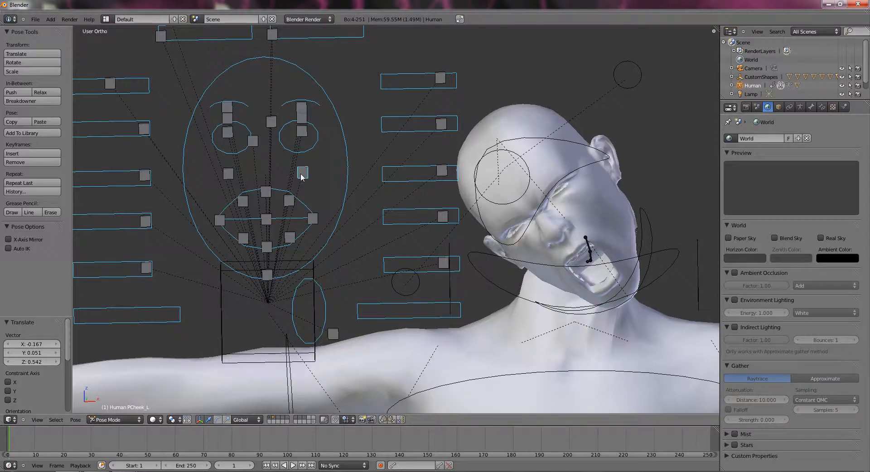
key("g")
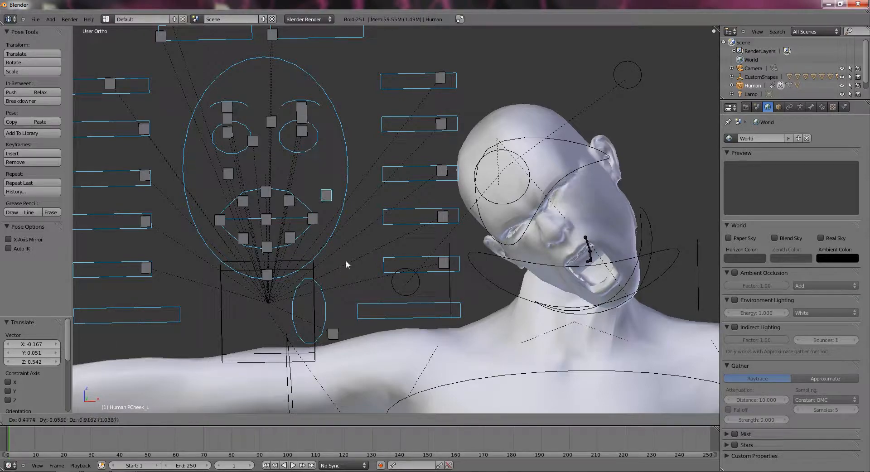
right_click(346, 260)
right_click(230, 180)
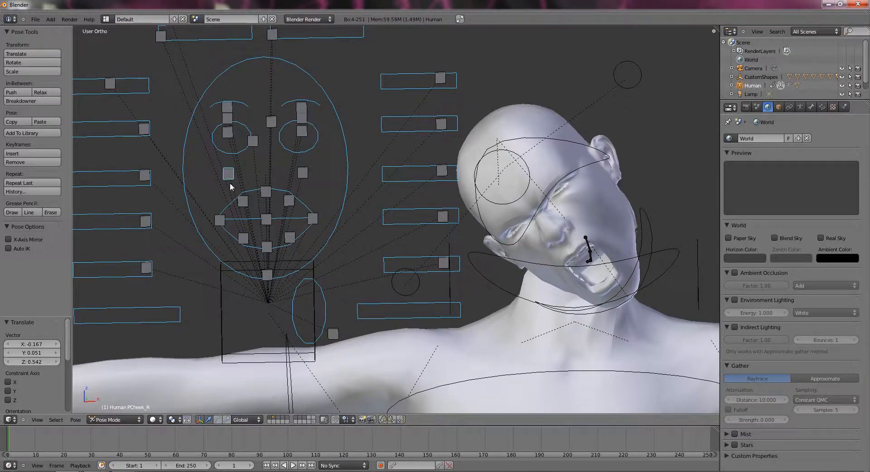
key("g")
right_click(263, 242)
Raise the PUpLipMid control to about the height of the cheek controls to lift the middle of the upper lip
right_click(268, 196)
key("g")
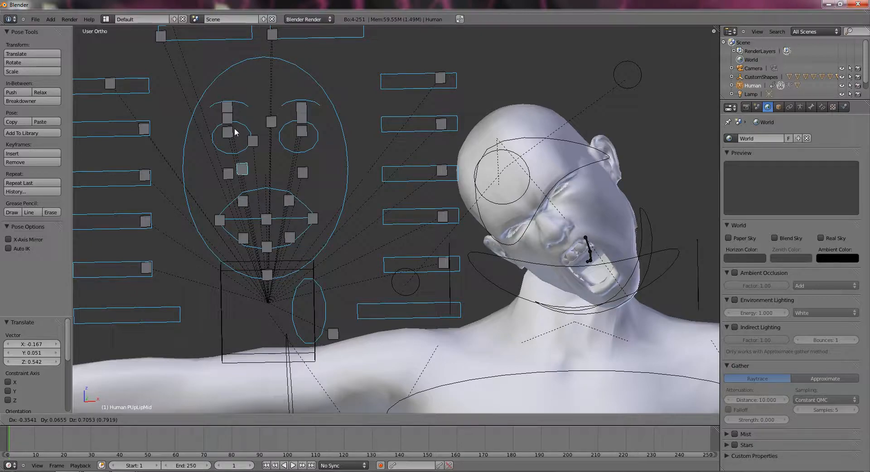
left_click(278, 150)
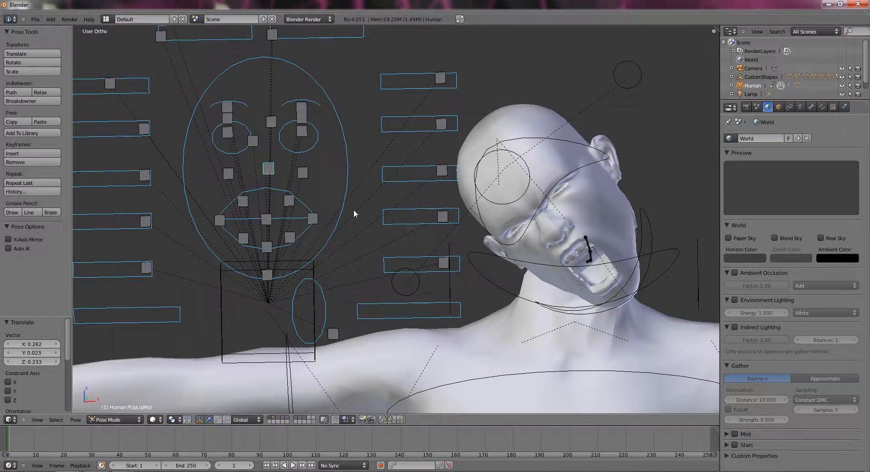
Raise the PUpLip_L and PUpLip_R controls to just below the cheek controls' level to lift both upper-lip sides
right_click(289, 199)
key("g")
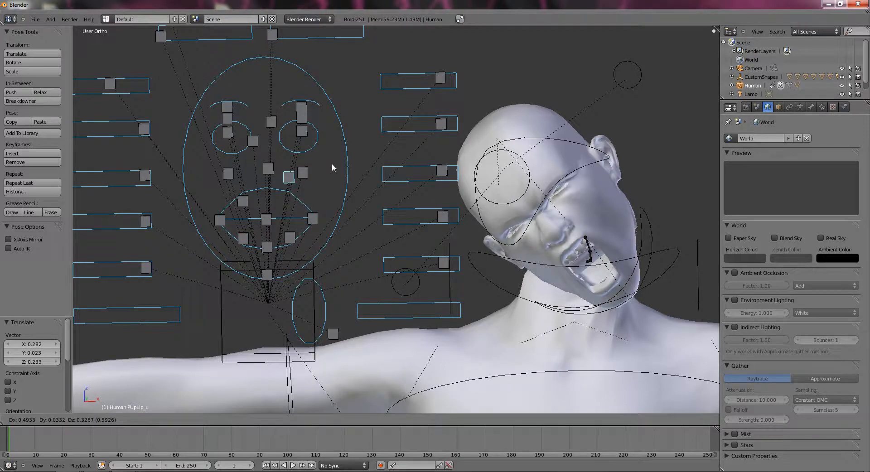
left_click(331, 164)
right_click(243, 200)
key("g")
left_click(201, 162)
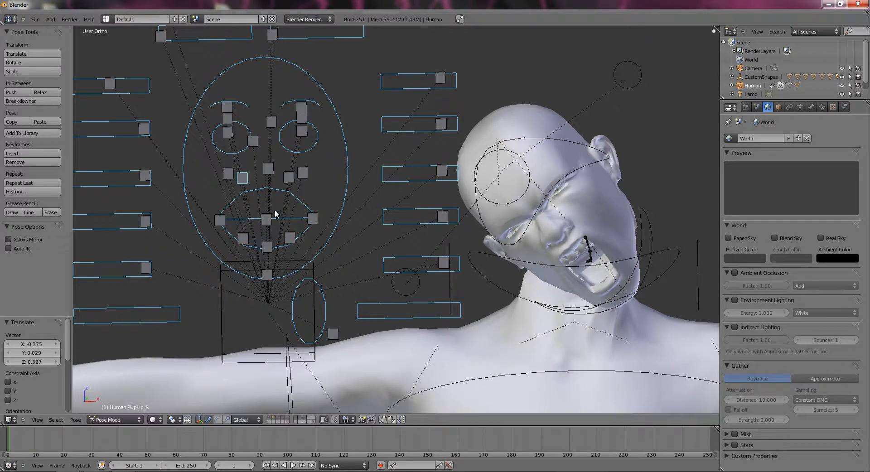
Raise the PMouthMid control to the upper lip curve, swing it sideways, and place it near the mouth's centre
right_click(267, 221)
key("g")
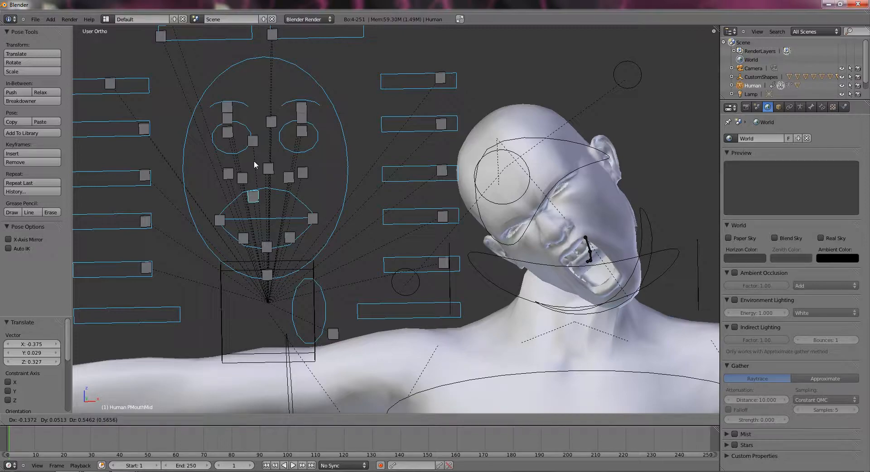
left_click(258, 197)
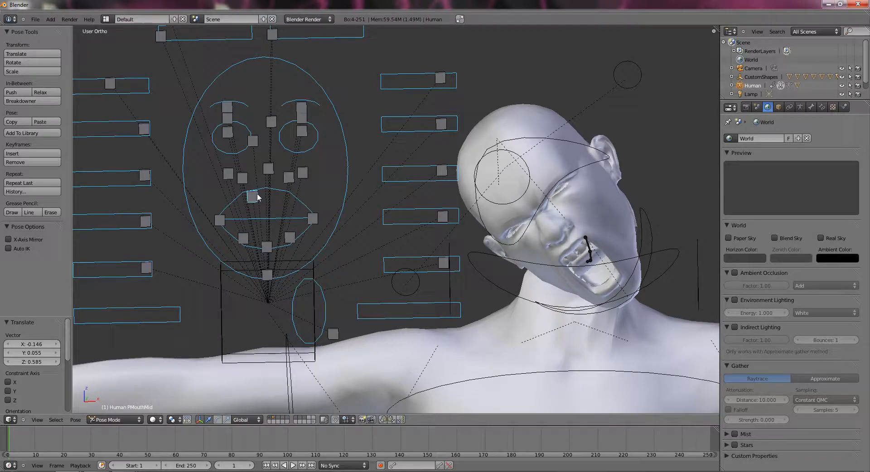
key("g")
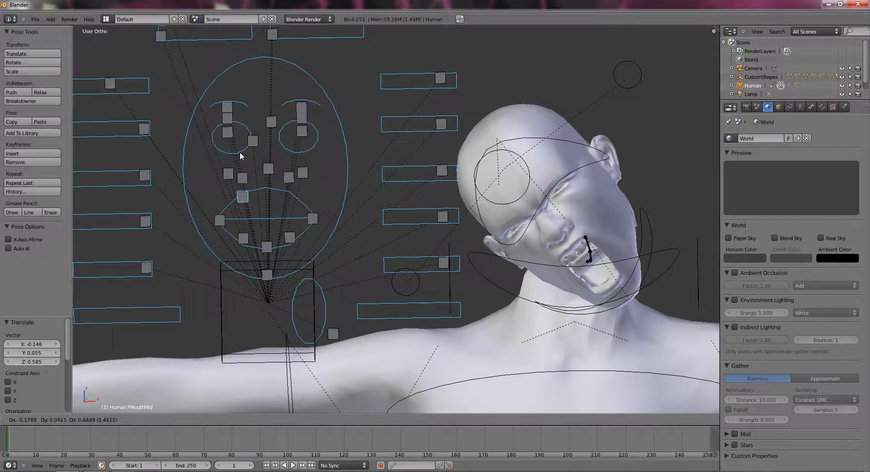
left_click(268, 152)
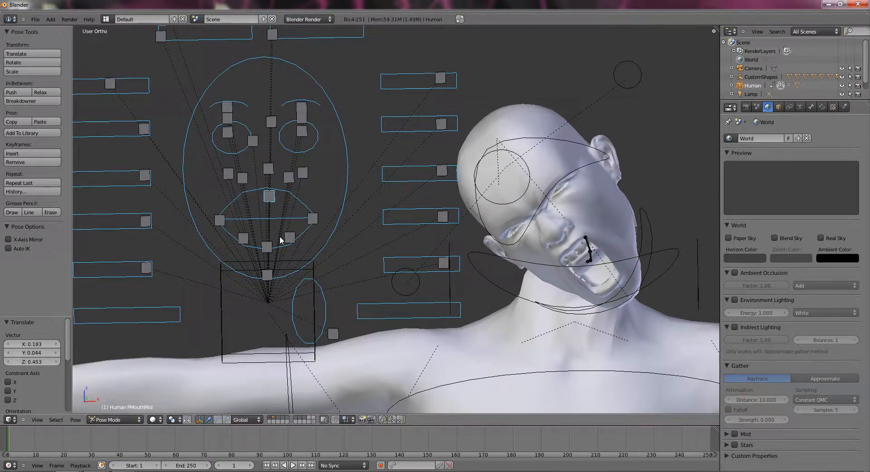
Pull the mouth corner controls PMouth_L and PMouth_R outward past the mouth outline, with PMouth_L also raised, to stretch the mouth
right_click(313, 219)
key("g")
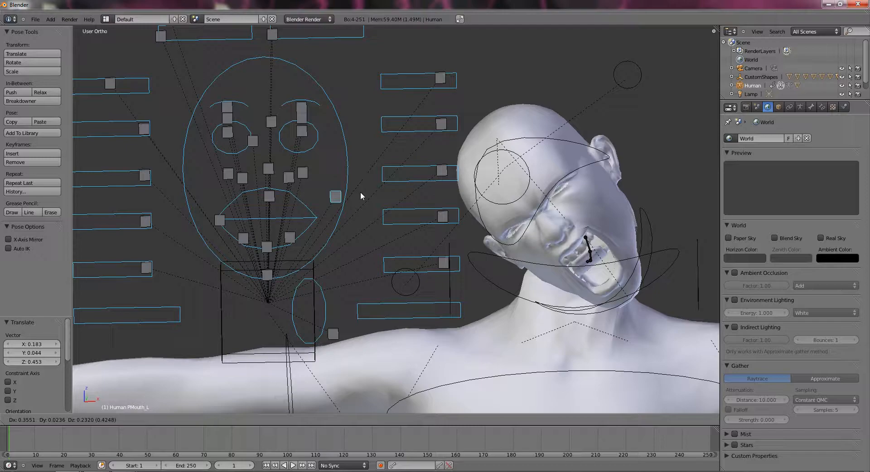
left_click(360, 193)
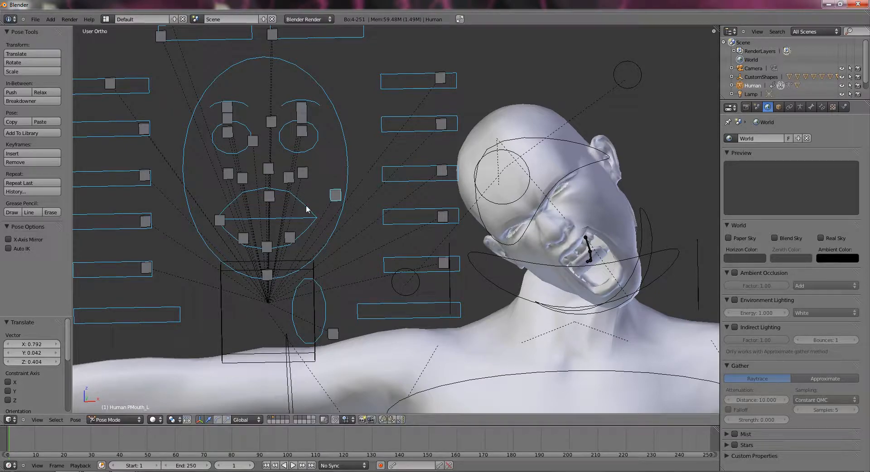
right_click(221, 221)
key("g")
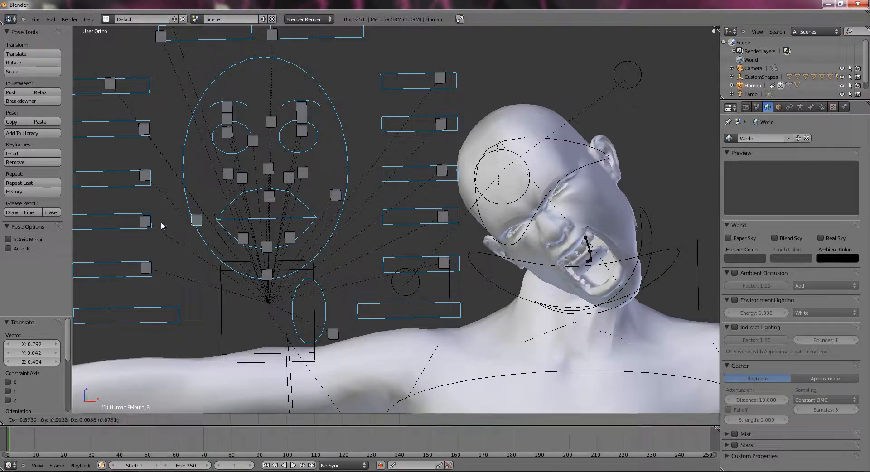
left_click(161, 225)
Lower the PLoLip_R and PLoLip_L controls to just below the mouth outline to pull down both sides of the lower lip
right_click_drag(242, 240, 252, 299)
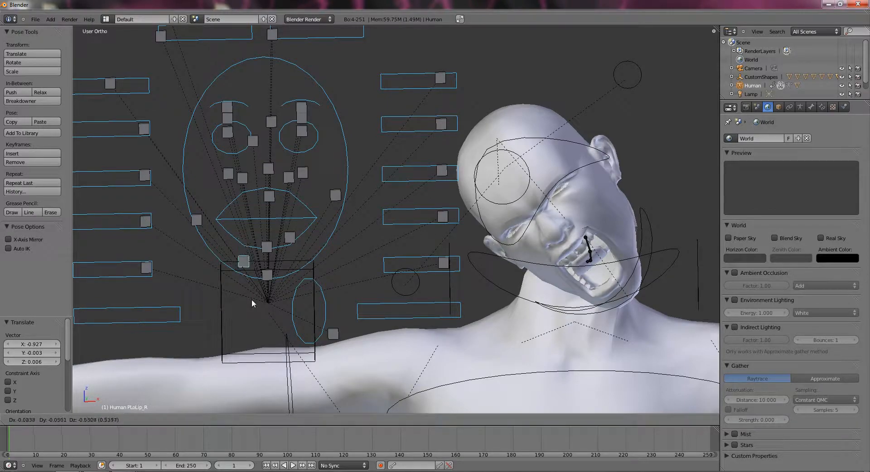
left_click(252, 299)
right_click_drag(294, 241, 320, 293)
left_click(320, 294)
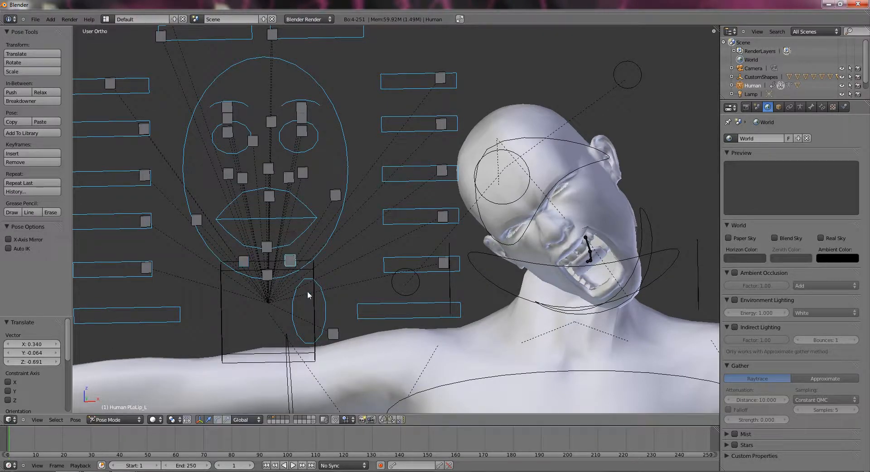
Lower the PLoLipMid control to the chin and the PJaw control below the face outline to open the mouth wider
right_click_drag(267, 274, 277, 312)
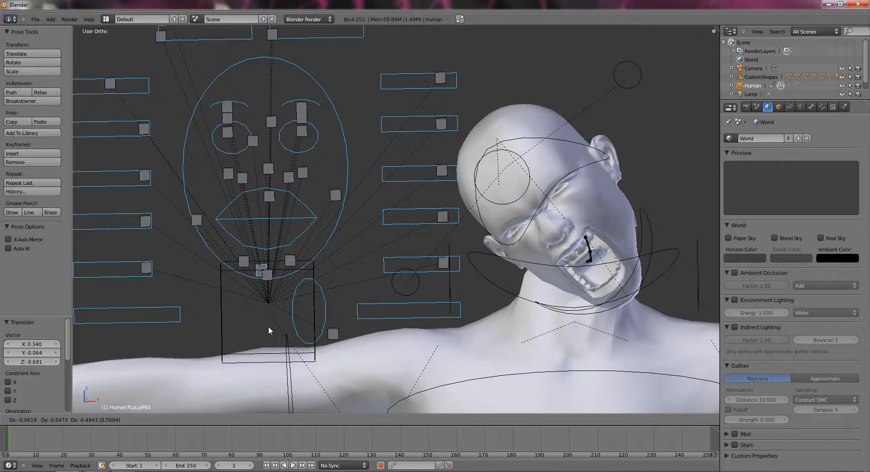
left_click(268, 327)
right_click(266, 280)
right_click_drag(266, 281, 295, 327)
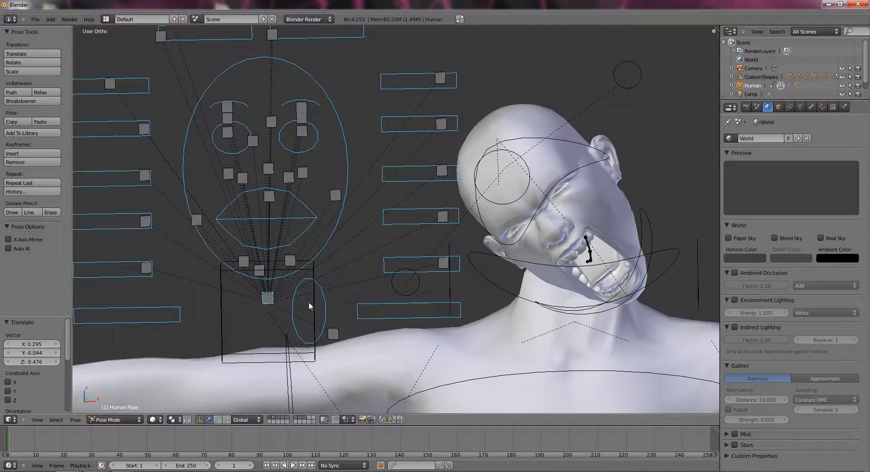
Switch to the camera view and select the camera
scroll(308, 302, "down", 5)
key("KP_0")
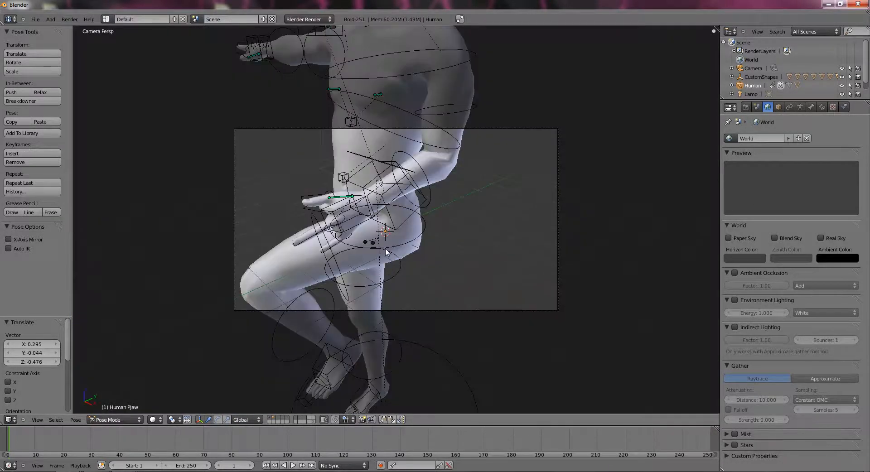
right_click(559, 238)
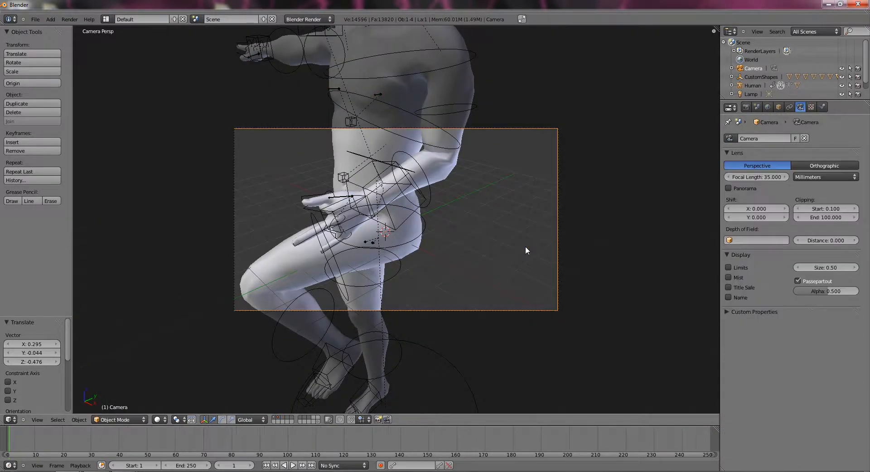
key("a")
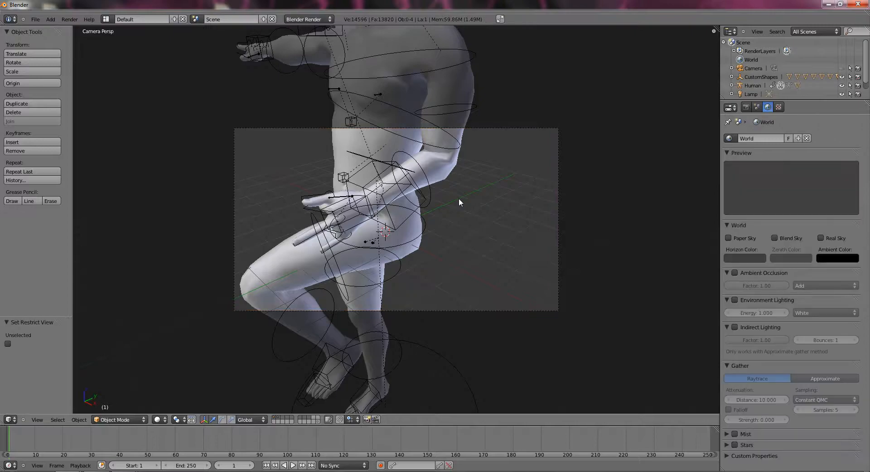
right_click(557, 236)
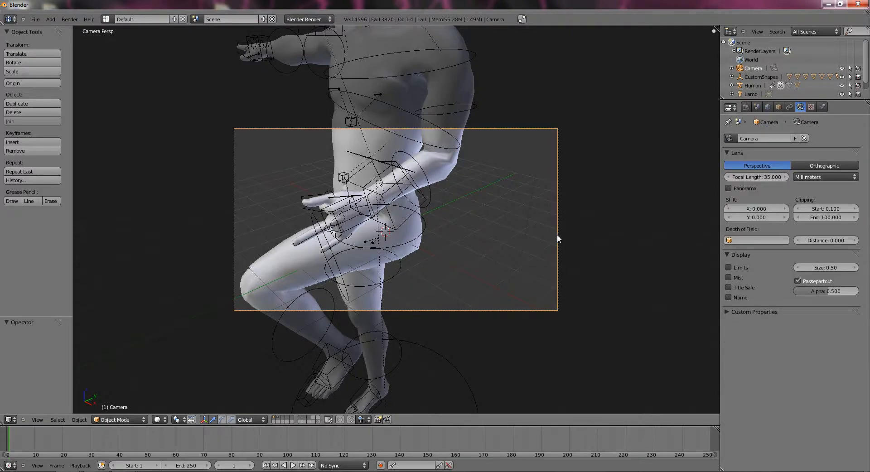
Try to frame the head by raising the camera and moving it closer along its local Z axis
key("g")
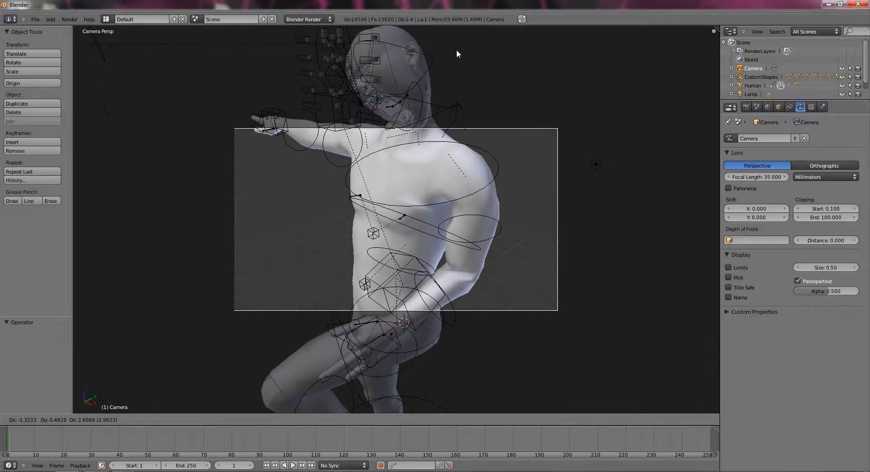
left_click(471, 312)
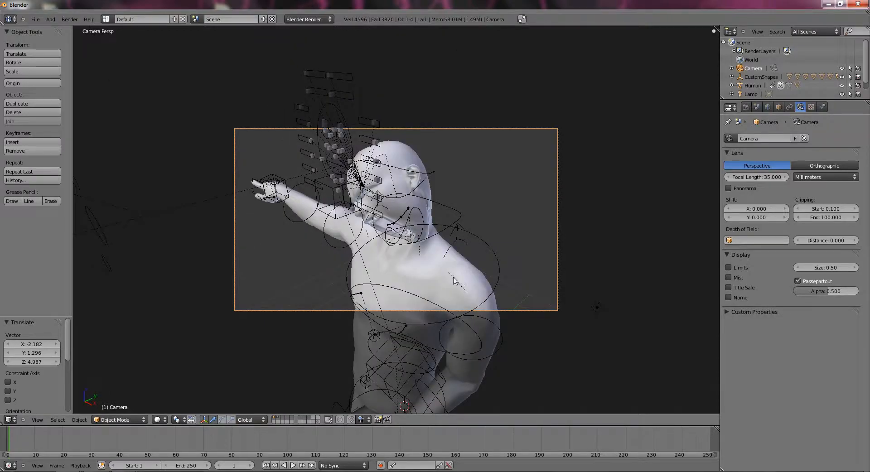
key("g")
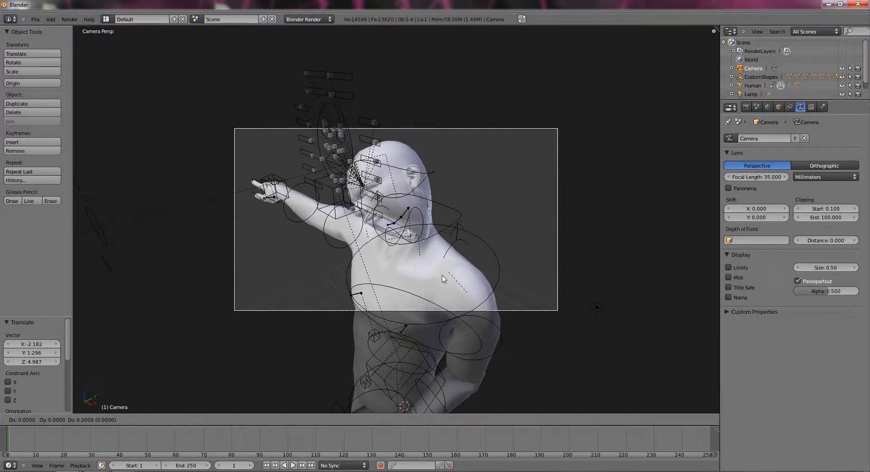
key("z")
key("z")
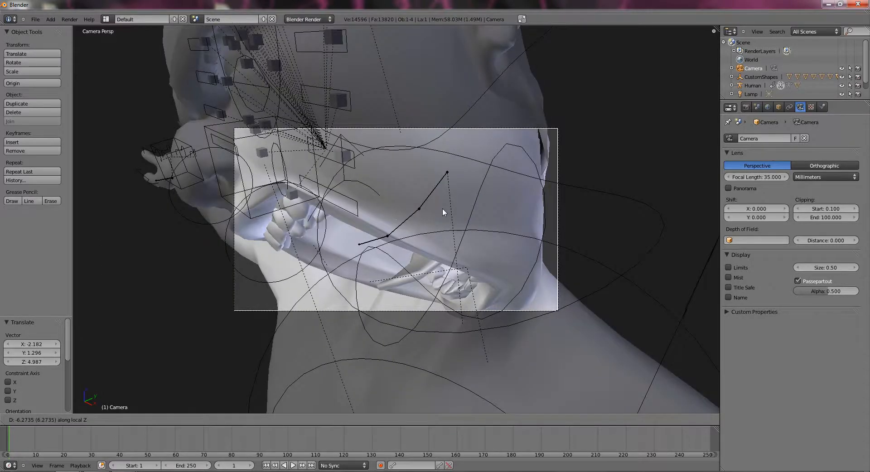
left_click(442, 246)
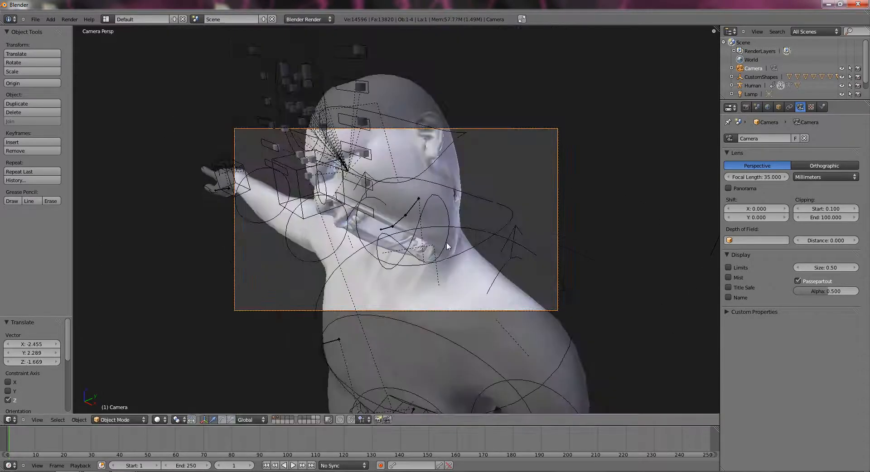
key("g")
left_click(445, 246)
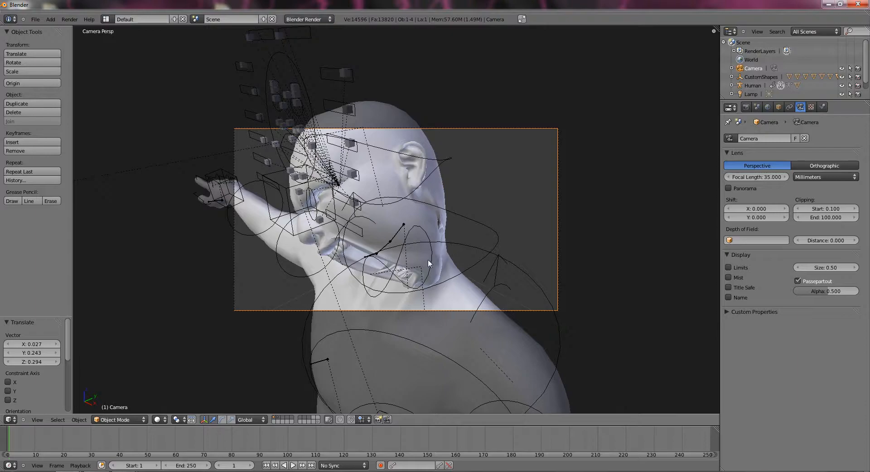
Align the camera to a front orthographic view closely framed on the character's head
key("KP_0")
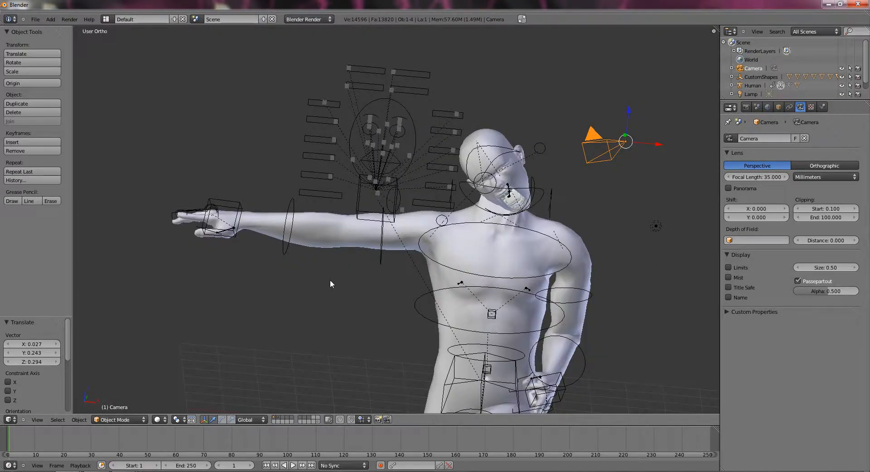
left_click(43, 419)
left_click(44, 364)
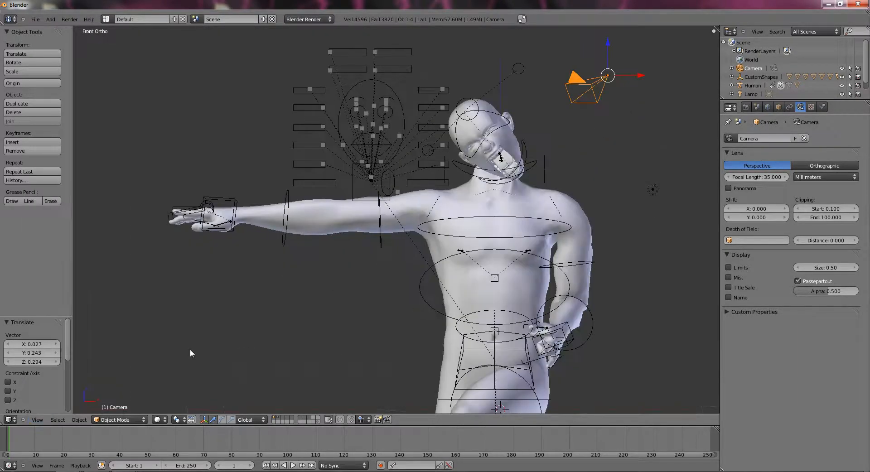
scroll(268, 338, "up", 4)
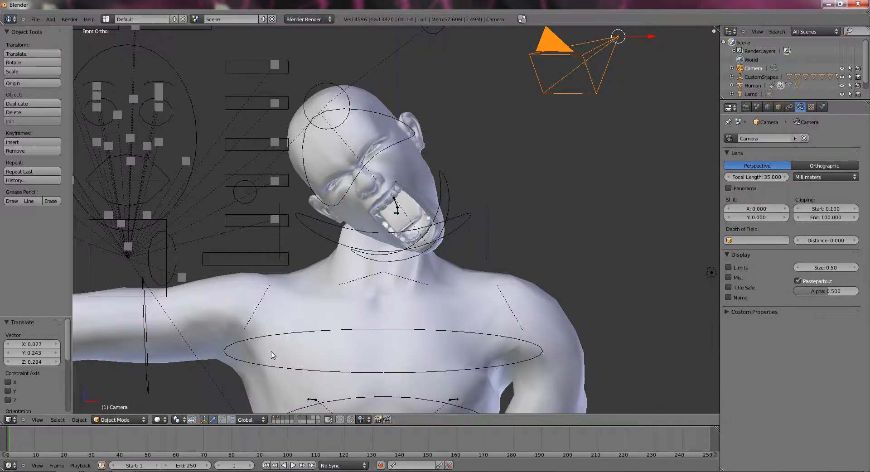
scroll(271, 354, "up", 2)
middle_click_drag(297, 338, 292, 371, "shift")
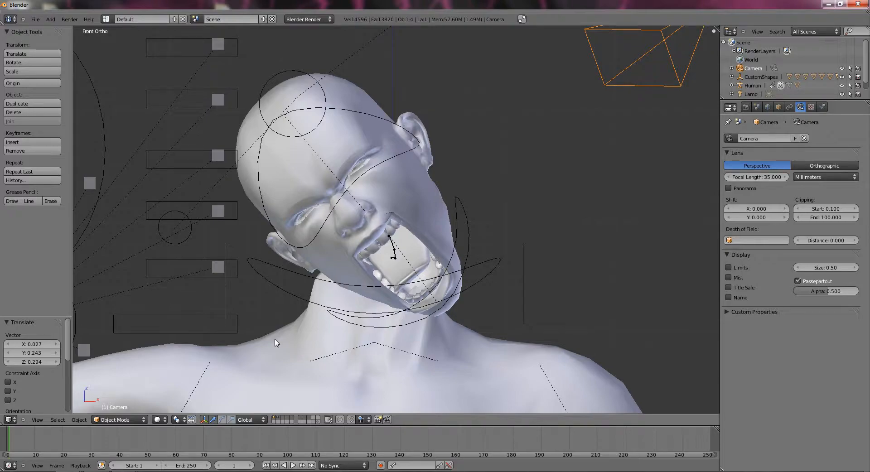
key("ctrl+alt+KP_0")
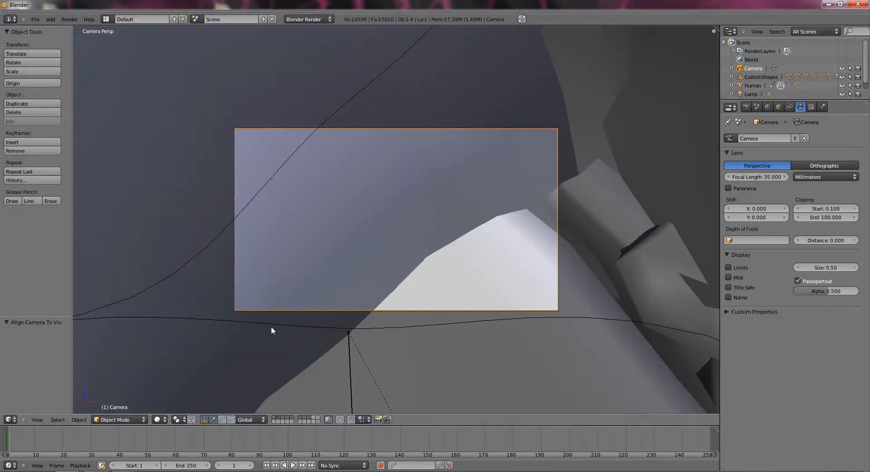
Pull the camera back about 2.63 units along its local Z axis and shift it slightly down to frame the face
scroll(271, 326, "down", 5)
key("g")
key("z")
key("z")
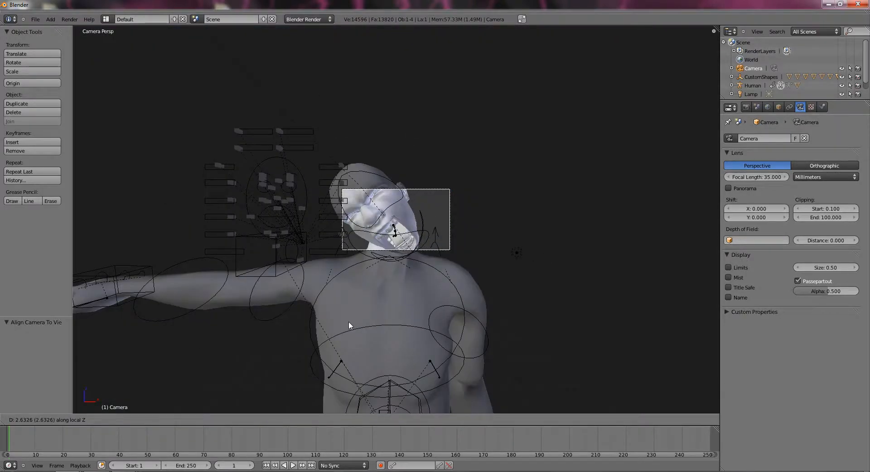
left_click(349, 322)
key("g")
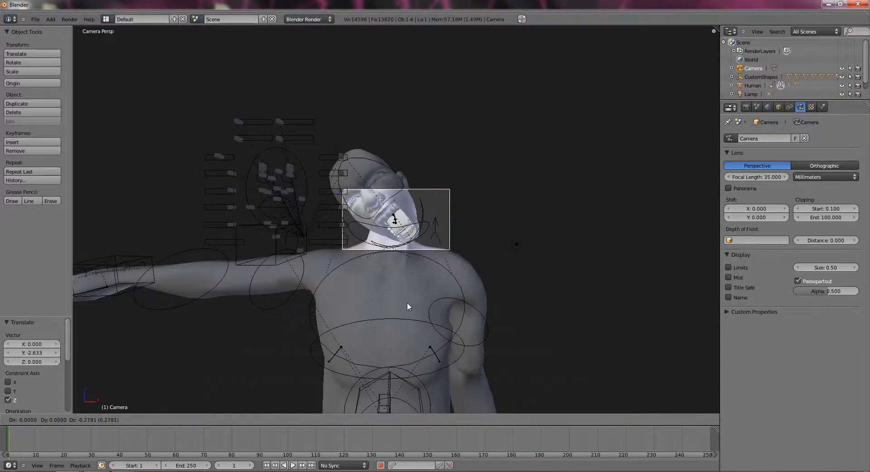
left_click(406, 298)
Pull the camera back about 1.04 units more along its local Z axis and raise it about 0.28 units
key("g")
key("z")
key("z")
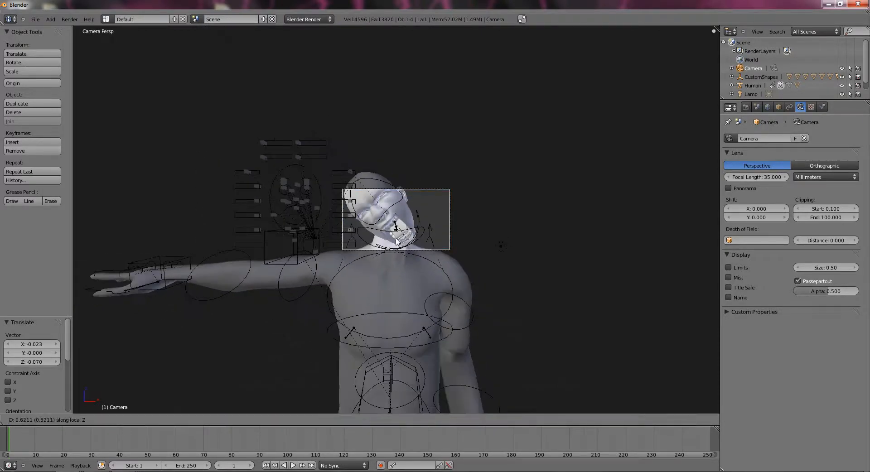
left_click(396, 243)
key("g")
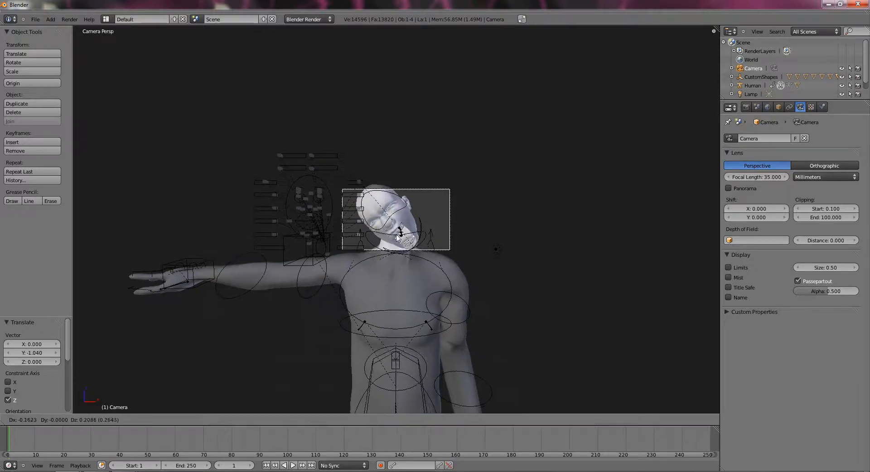
left_click(398, 236)
Move the camera farther back along its local Z axis and raise it 0.07 units so the whole head fits the frame
key("g")
key("z")
key("z")
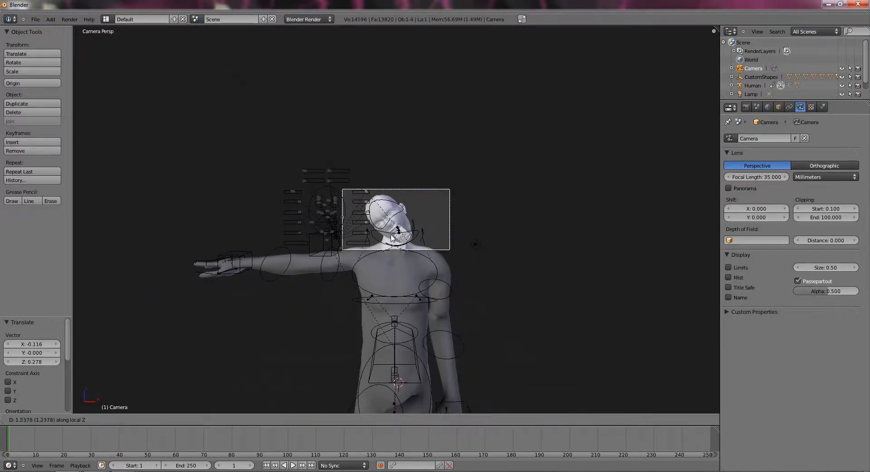
left_click(392, 238)
key("g")
left_click(392, 236)
scroll(396, 245, "up", 4)
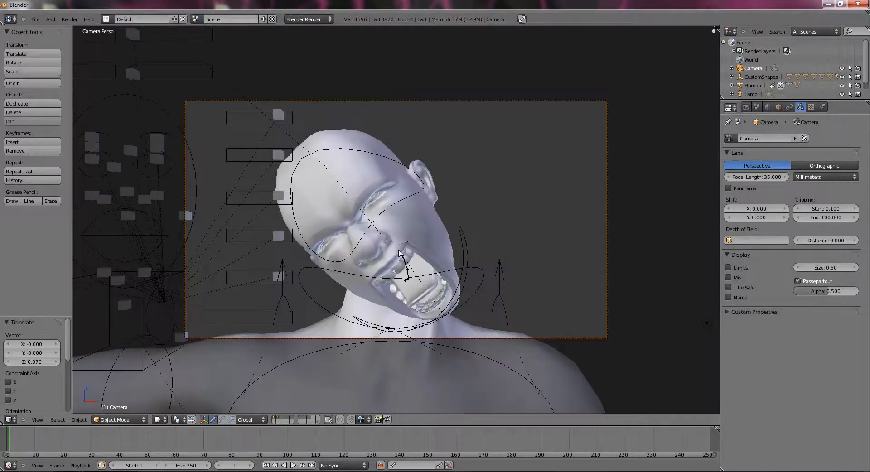
Move the lamp in front of and above the face, by about X -4.55, Y -2.95 and Z 4.42
scroll(398, 254, "down", 5)
right_click(515, 262)
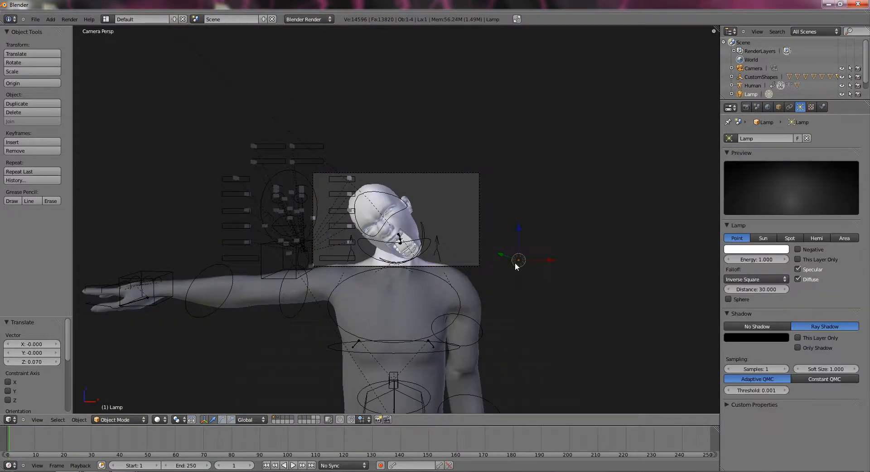
key("KP_5")
middle_click_drag(528, 265, 544, 319)
scroll(580, 283, "down", 2)
key("g")
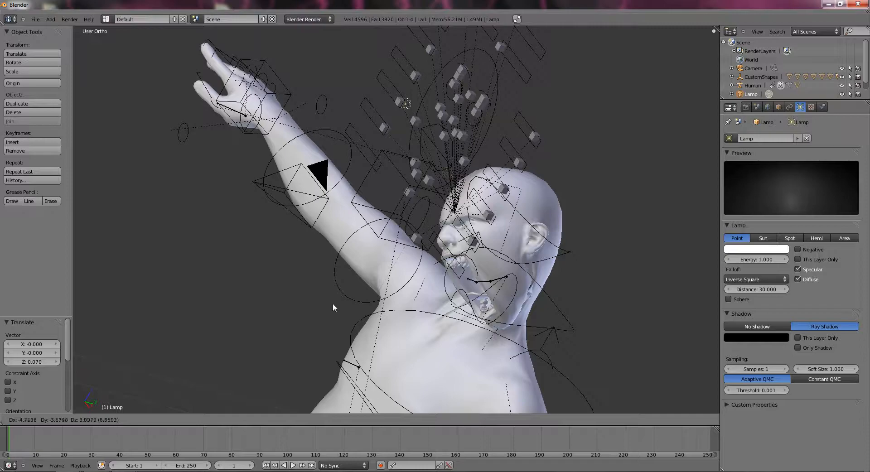
left_click(399, 274)
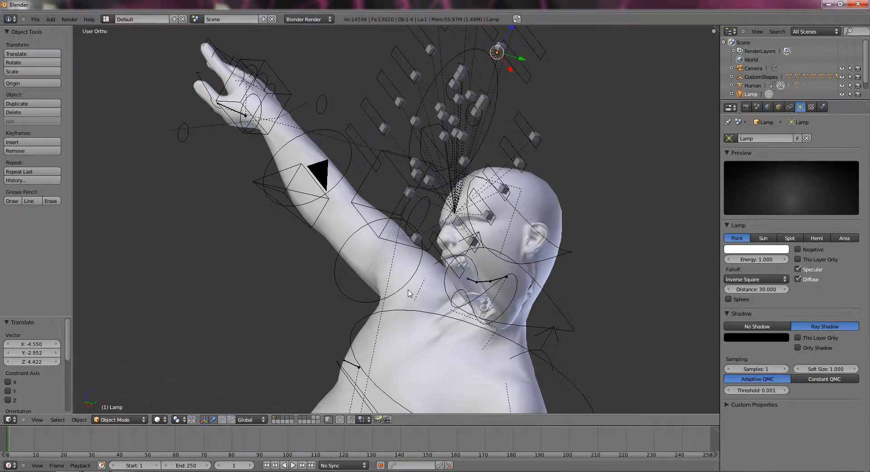
Duplicate the lamp, offset the copy about X 1.04, Y -0.70 and Z -3.51, and make it a Spot lamp
key("shift+d")
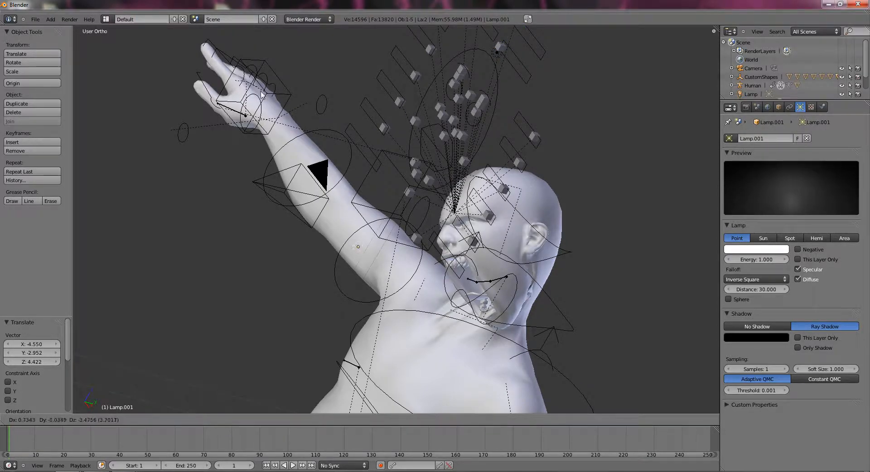
left_click(286, 111)
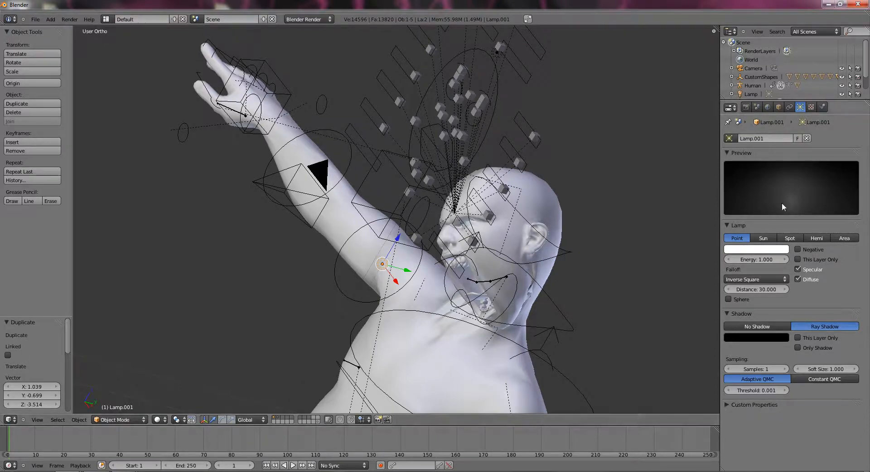
left_click(790, 239)
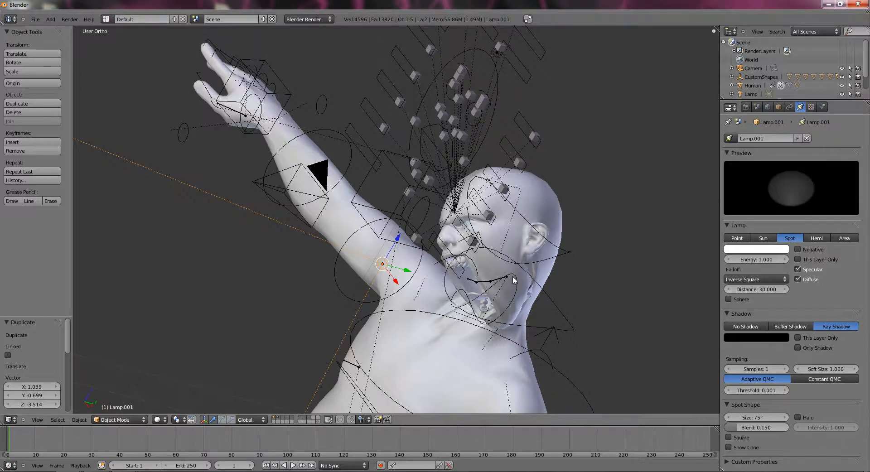
Rotate the spot lamp by about -140.1°, and by a further -42.1° from a second viewing angle, to aim it at the character
key("r")
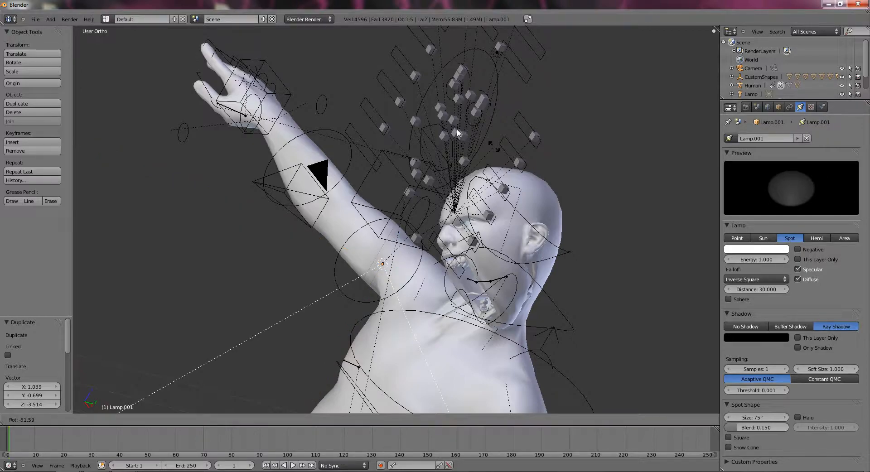
left_click(274, 143)
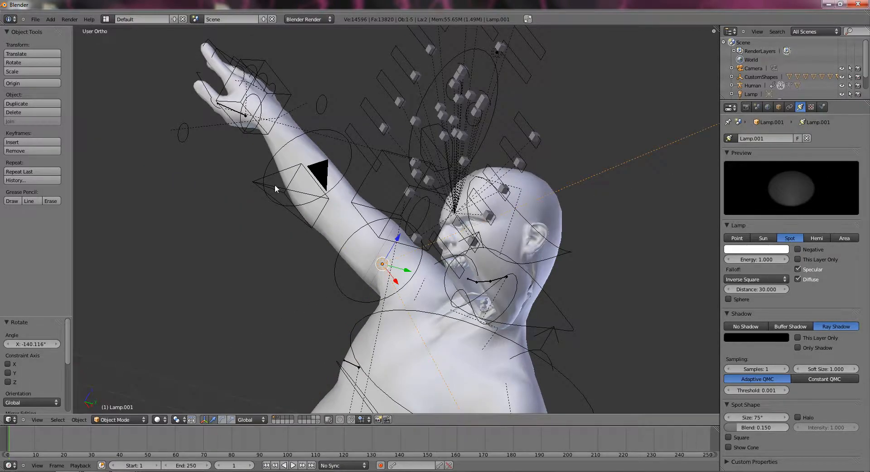
middle_click_drag(274, 142, 514, 270)
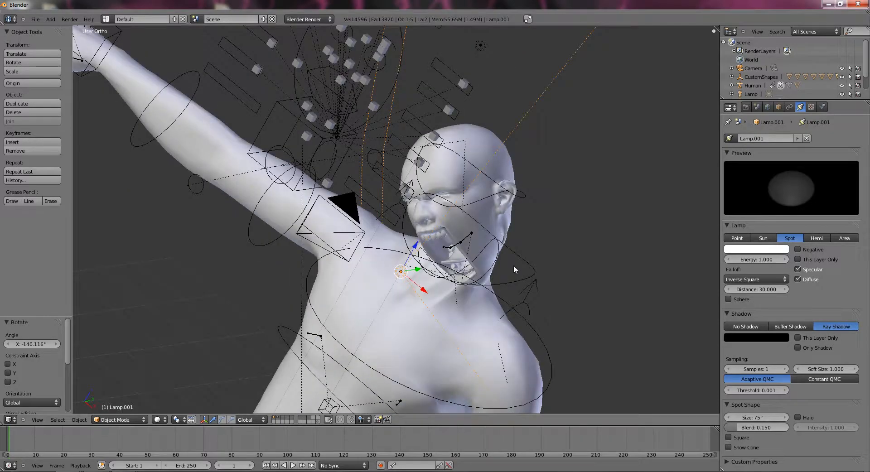
key("r")
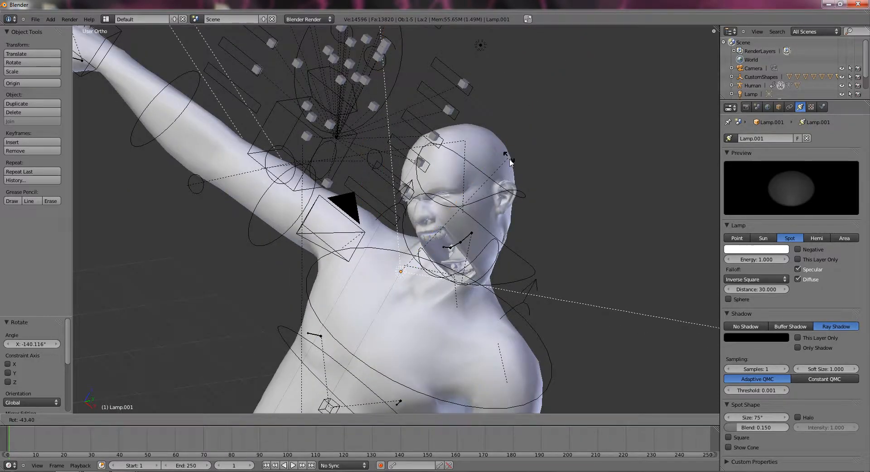
left_click(497, 199)
Move the spot lamp away from the body and slightly lower, by about Y -0.95 and Z -0.35
middle_click_drag(498, 200, 384, 172)
key("g")
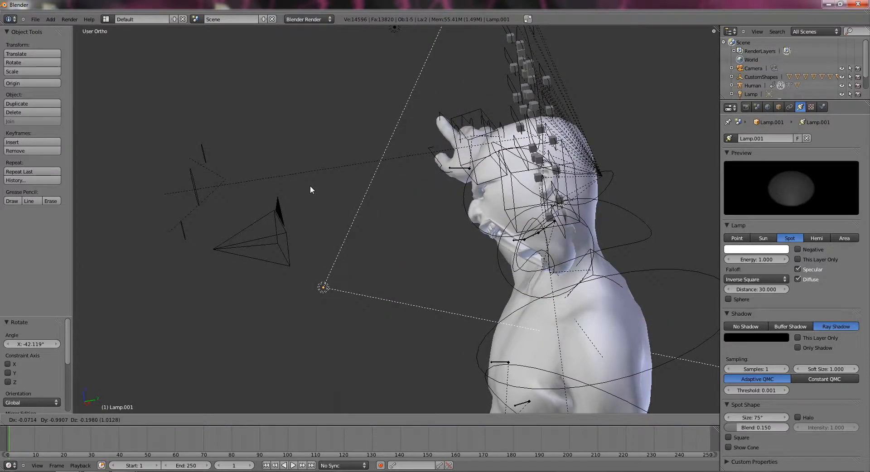
left_click(310, 186)
Render the head through the camera to check the spot lamp's lighting, and close the render
left_click(69, 19)
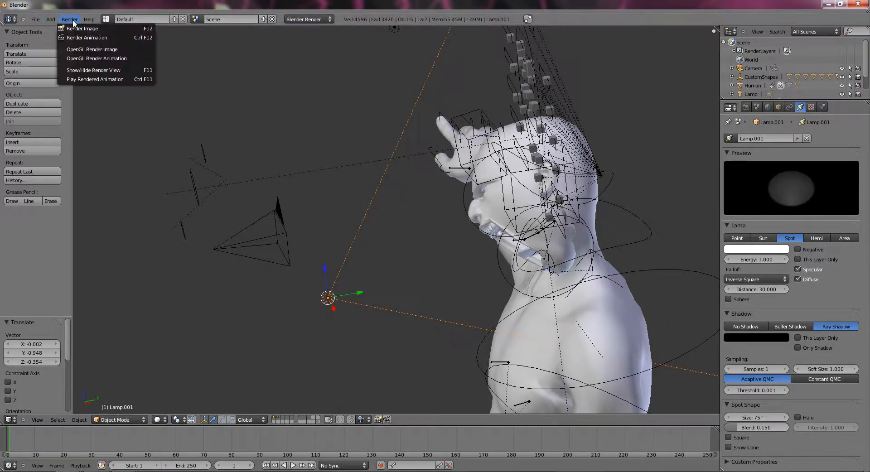
left_click(74, 27)
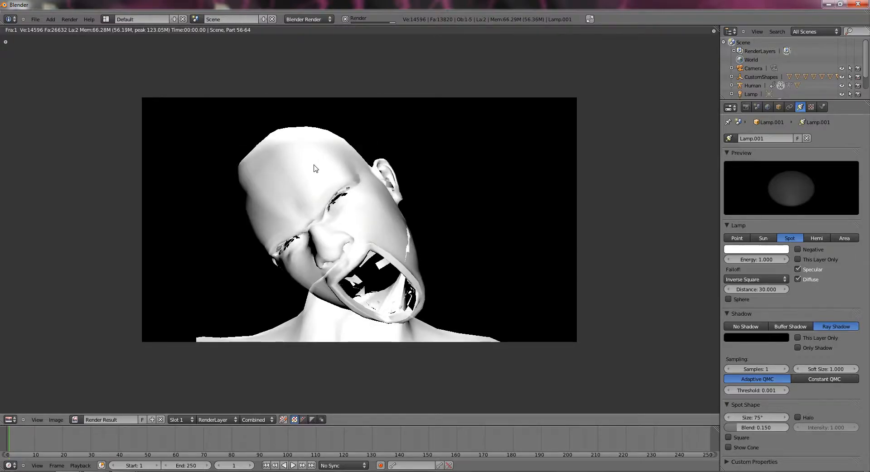
key("F12")
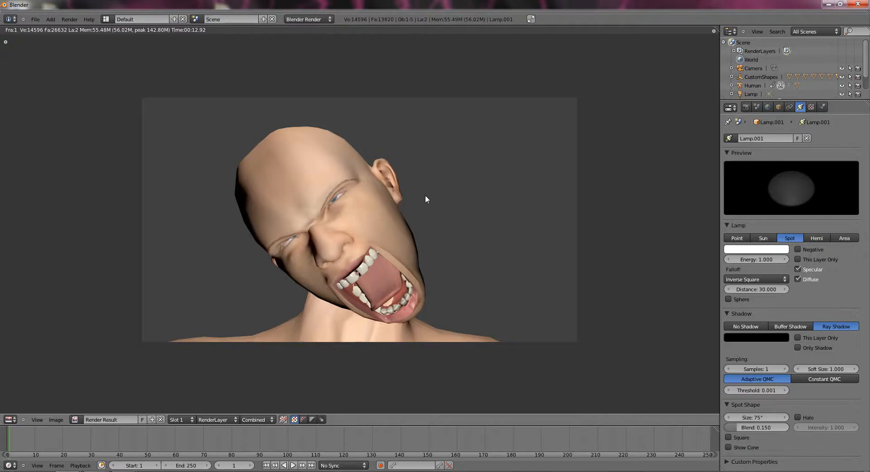
key("Escape")
Add a Subdivision Surface modifier to the human body mesh and set its view subdivisions to 2
middle_click_drag(368, 260, 484, 262)
right_click(397, 150)
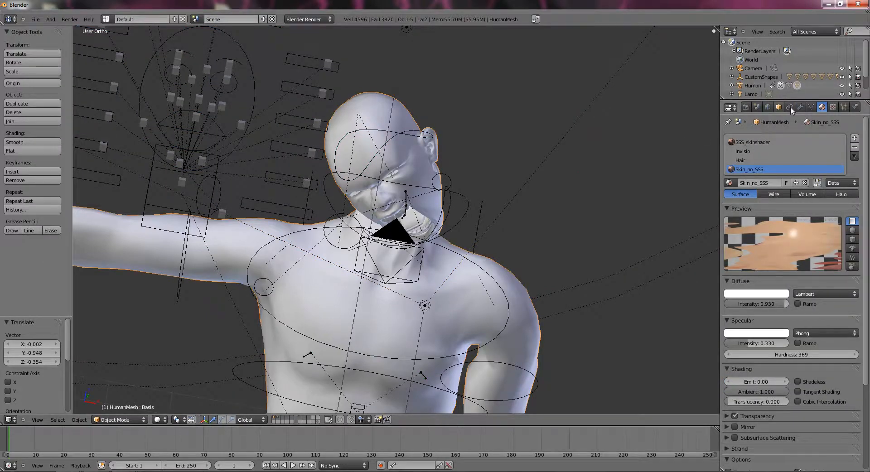
left_click(800, 108)
left_click(752, 149)
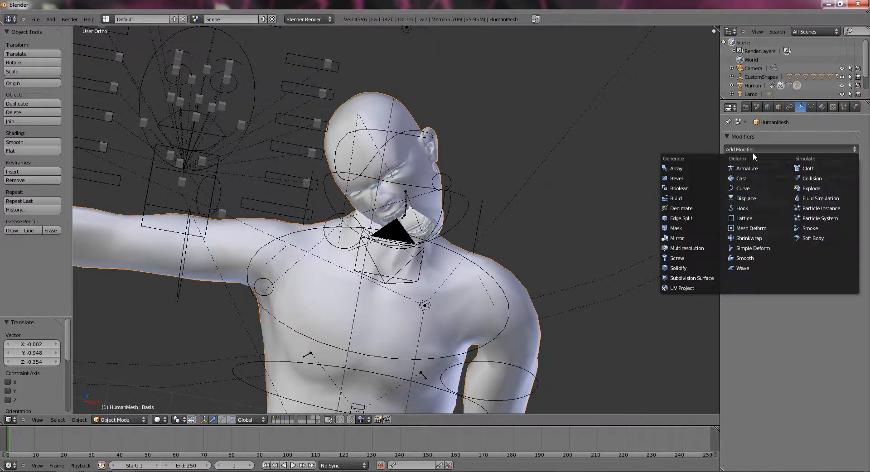
left_click(684, 277)
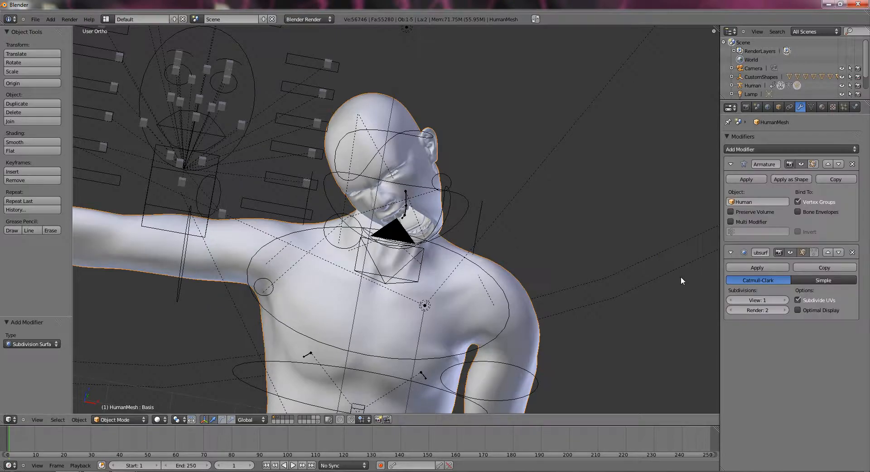
left_click(784, 300)
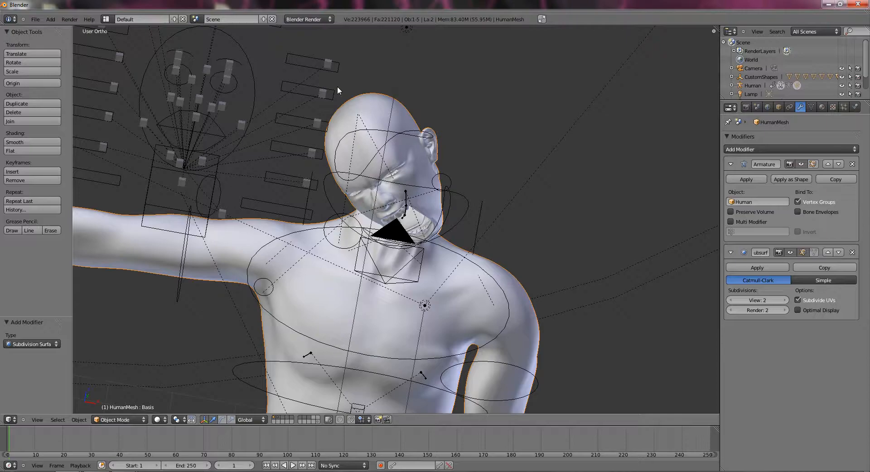
Render the subdivided head through the camera to check its smoothness, and close the render
left_click(70, 20)
left_click(80, 29)
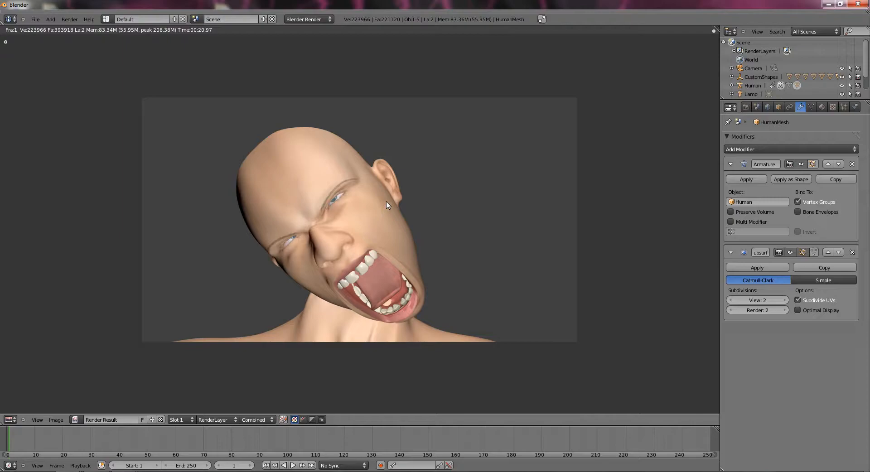
key("Escape")
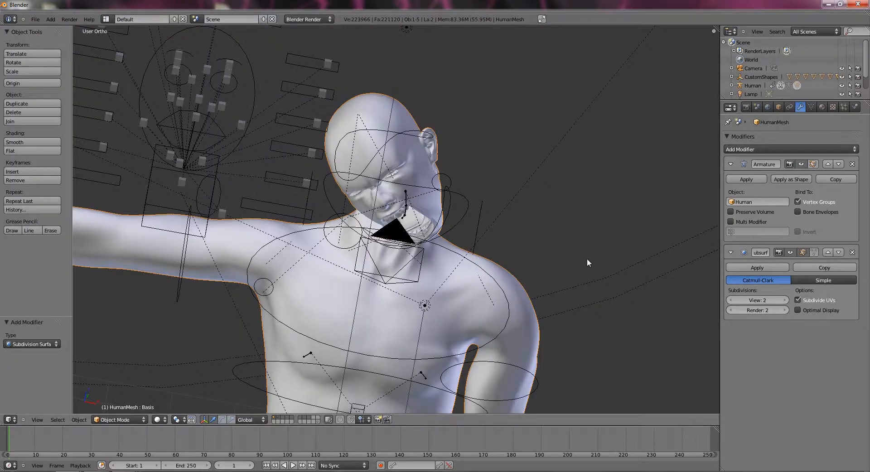
Compare the face with the Subsurf modifier's viewport display on and off, and leave that display off
middle_click_drag(529, 264, 739, 301)
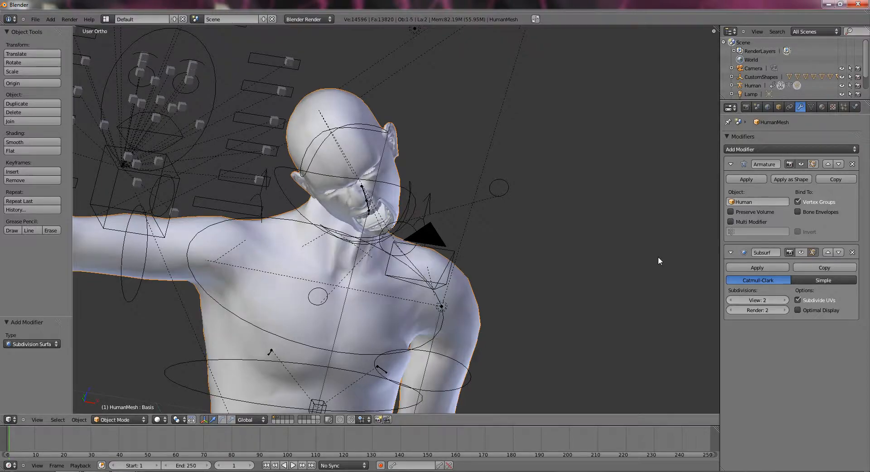
middle_click_drag(658, 257, 589, 263)
scroll(589, 260, "up", 2)
scroll(668, 225, "up", 1)
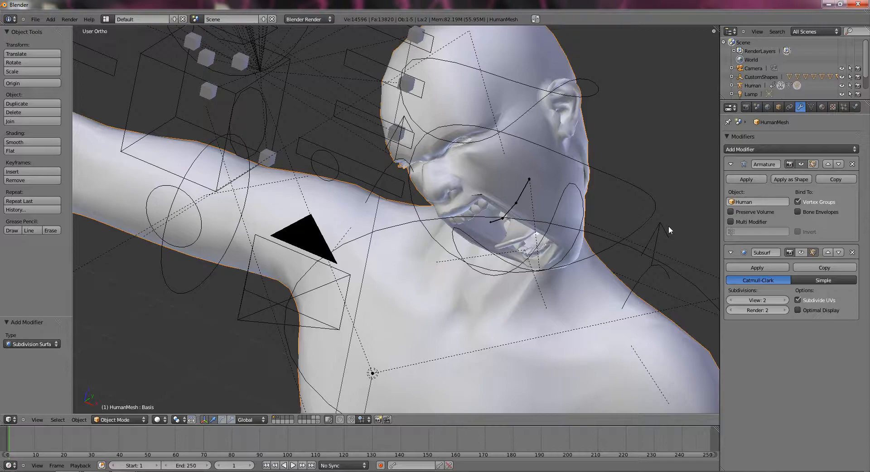
left_click(801, 250)
left_click(803, 252)
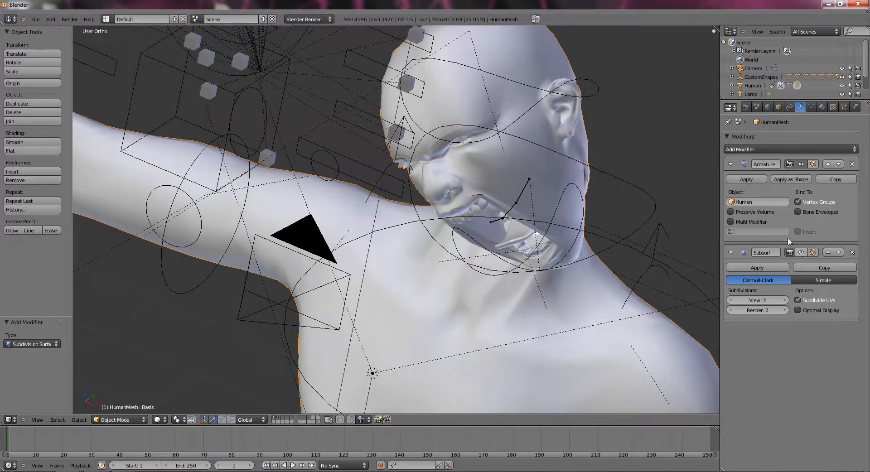
middle_click_drag(526, 127, 578, 118)
left_click(801, 252)
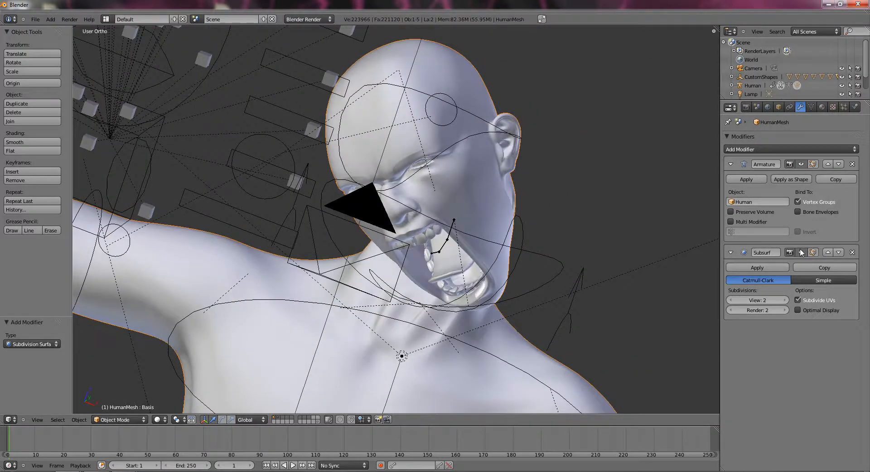
left_click(801, 253)
scroll(559, 219, "down", 3)
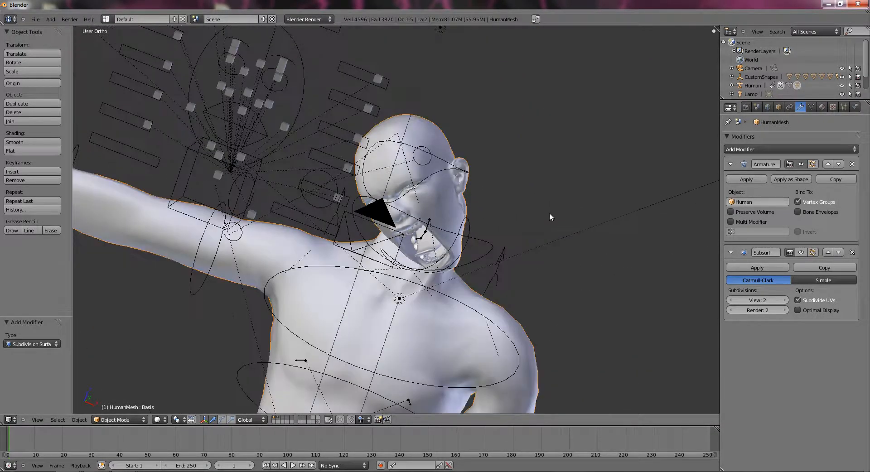
scroll(549, 213, "down", 2)
In camera view, lower the camera to the torso by about Z -4.08 with an X offset of about 0.19
middle_click_drag(482, 274, 533, 174, "shift")
key("KP_0")
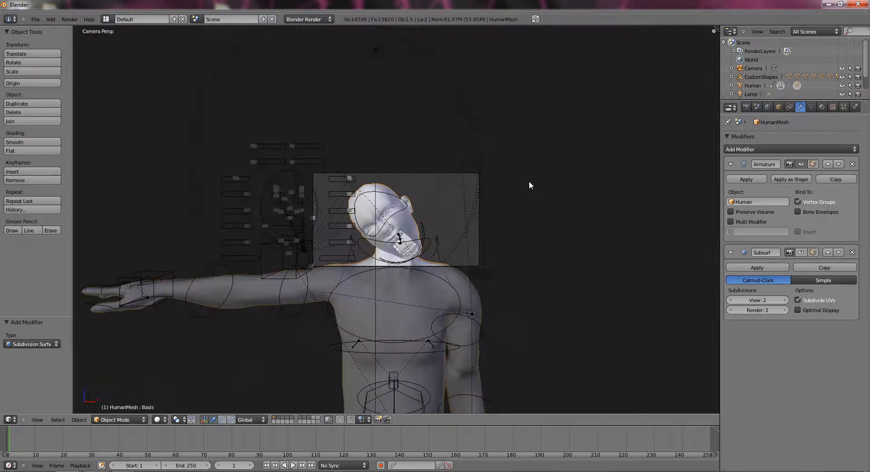
right_click(479, 202)
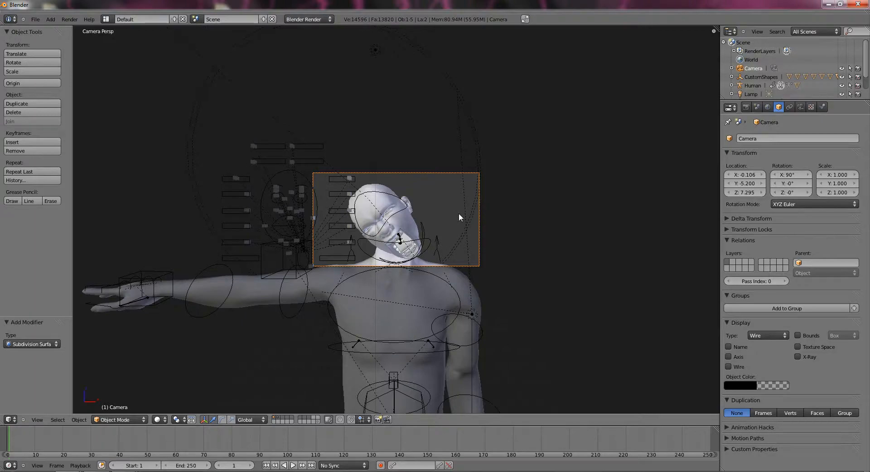
key("g")
left_click(462, 324)
Pull the camera back 4.25 units along its local Z axis to fit the torso in the frame
key("g")
key("z")
key("z")
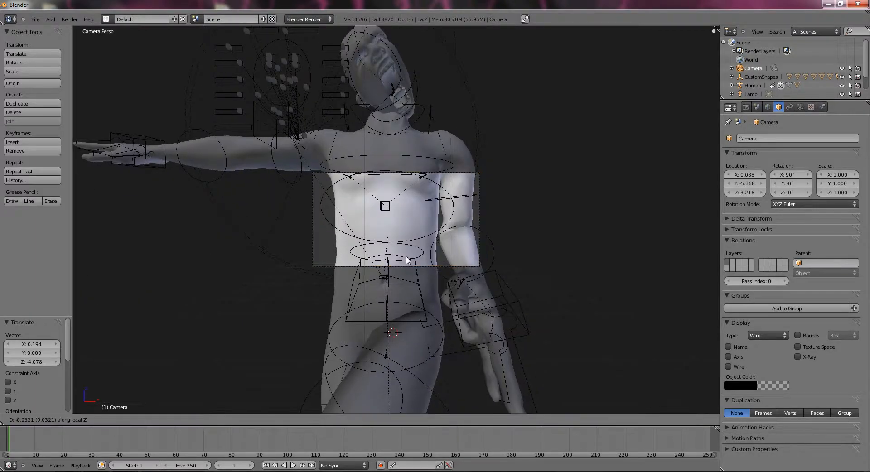
left_click(412, 290)
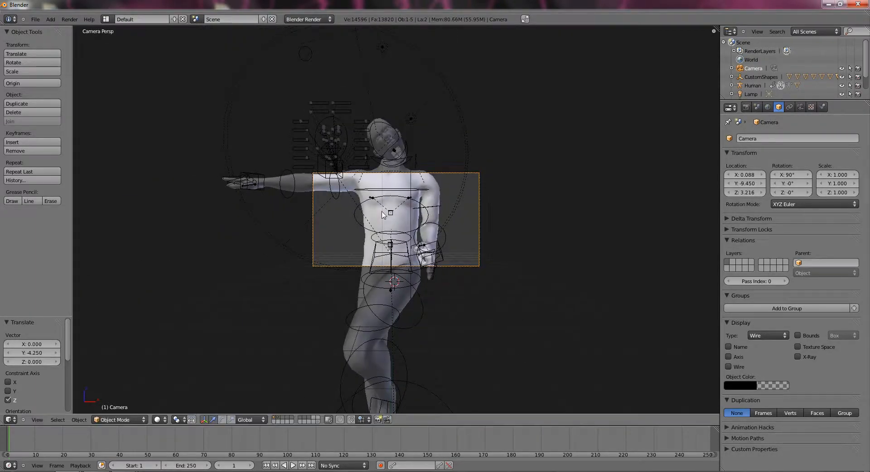
Lower the original lamp above the head by about Z -4.07 with an X offset of about 0.36
right_click(411, 119)
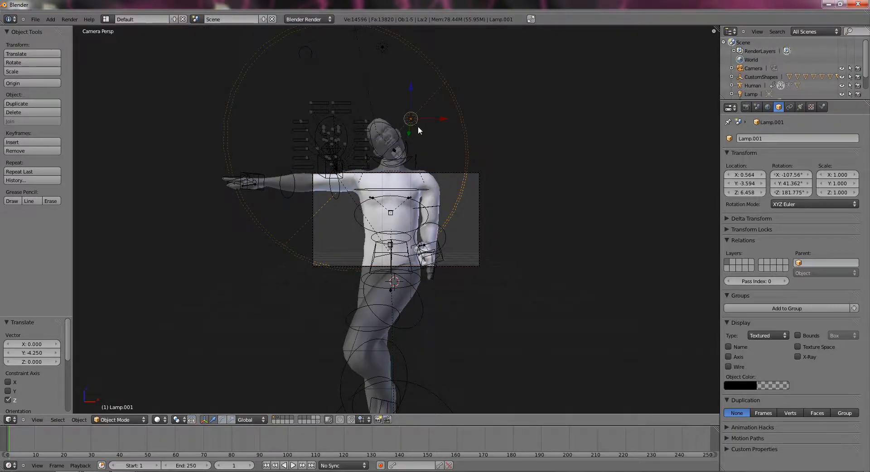
right_click(384, 55)
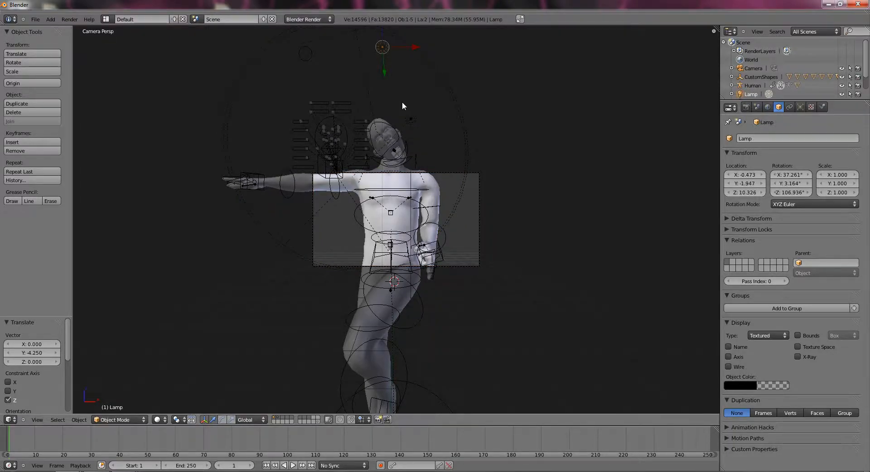
key("g")
left_click(411, 202)
Render the torso to check the lowered lamp's lighting, and cancel the render early
right_click(417, 213)
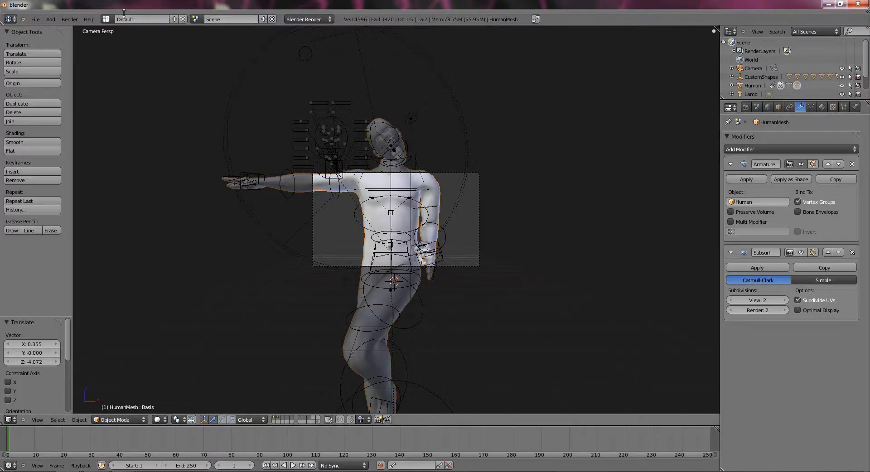
key("F12")
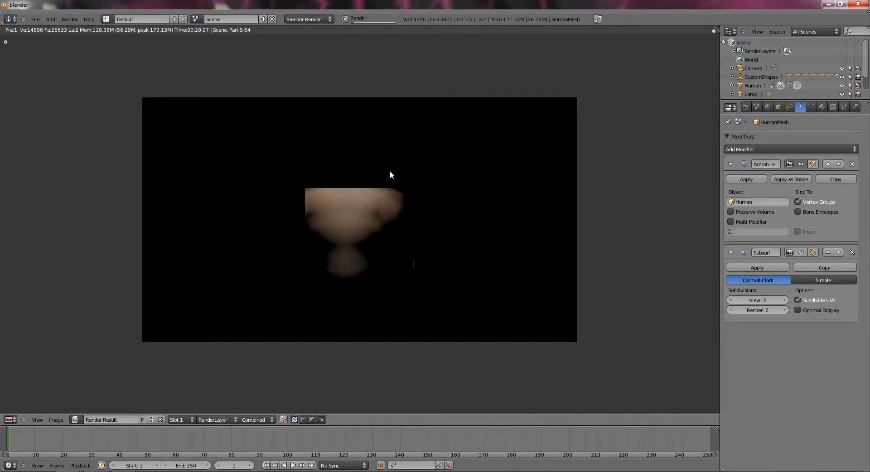
key("Escape")
Move the spot lamp down beside the camera, by about X -0.71, Y -5.76 and Z -4.13
right_click(398, 145)
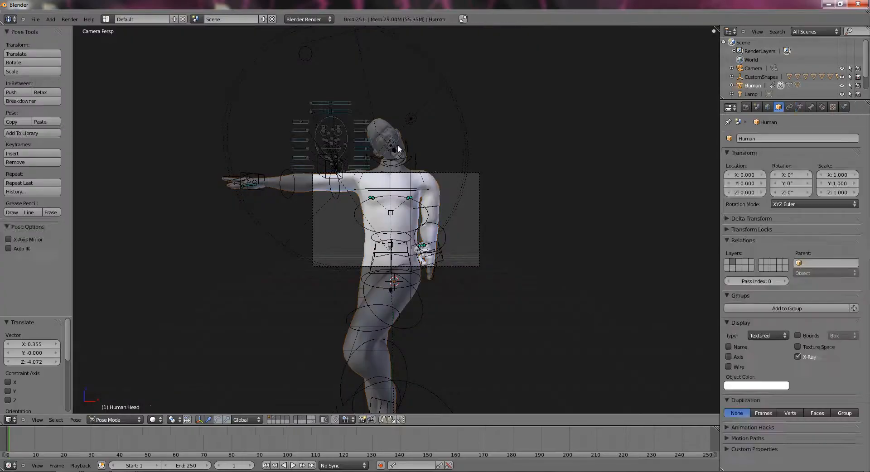
right_click(415, 123)
middle_click_drag(480, 151, 381, 203)
key("g")
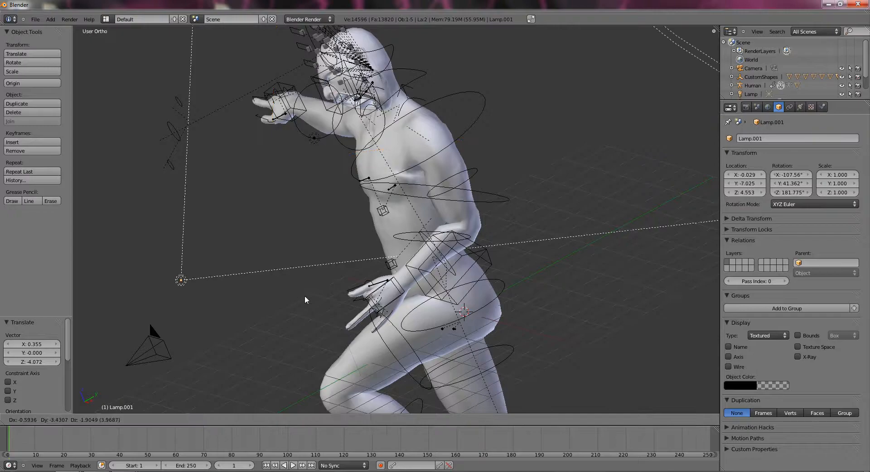
left_click(265, 369)
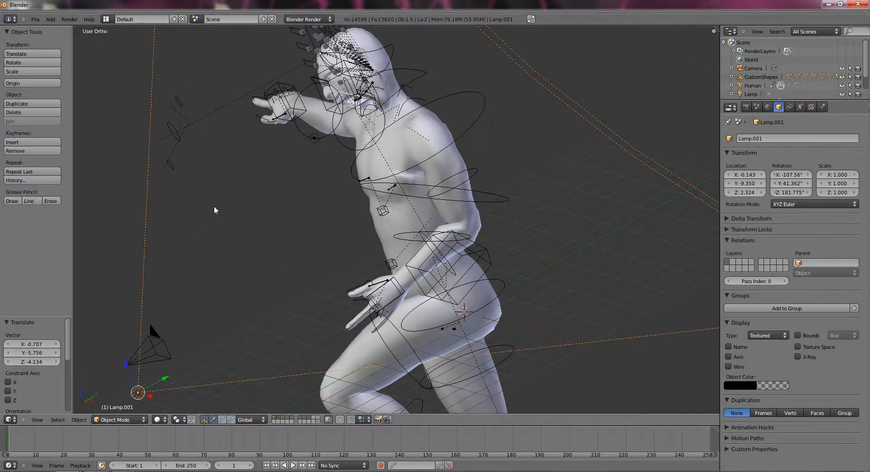
Return to the camera view, render the torso with the relocated spot lamp, and close the render
key("KP_0")
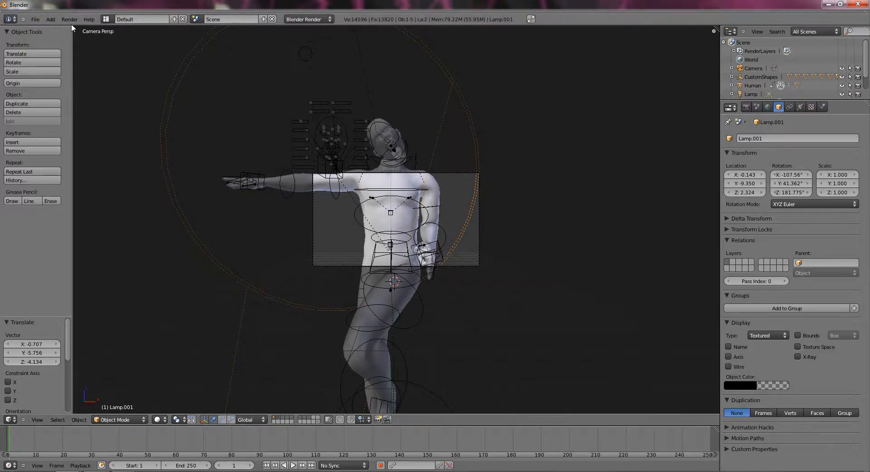
key("F12")
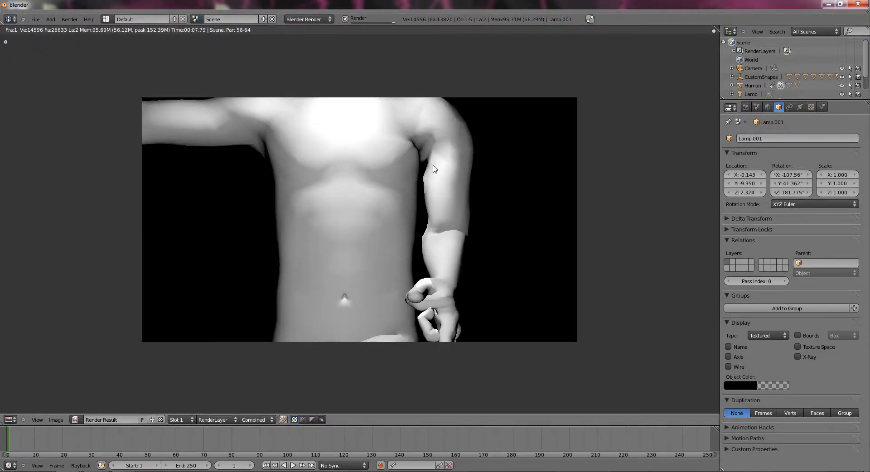
key("F12")
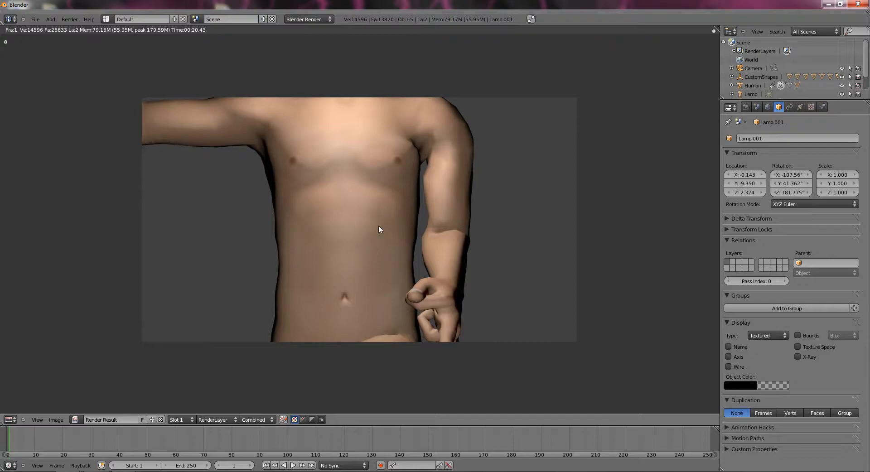
key("Escape")
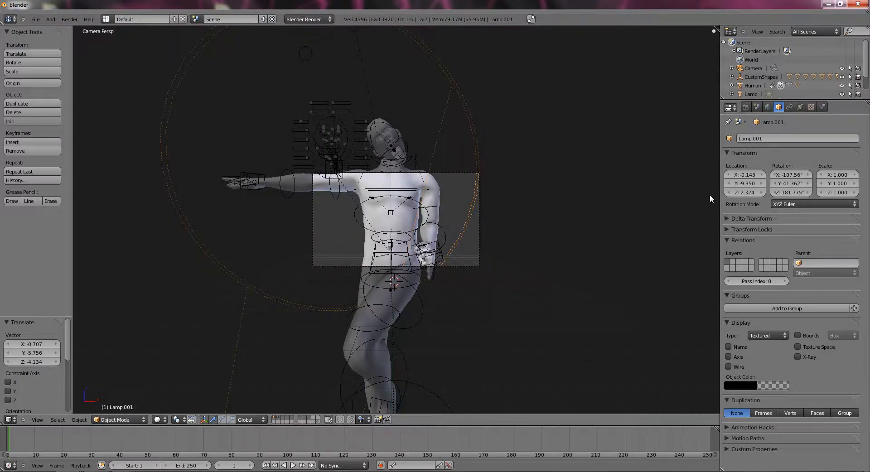
Show the body mesh's Subsurf modifier in the viewport, then render the torso and close the finished render
right_click(407, 221)
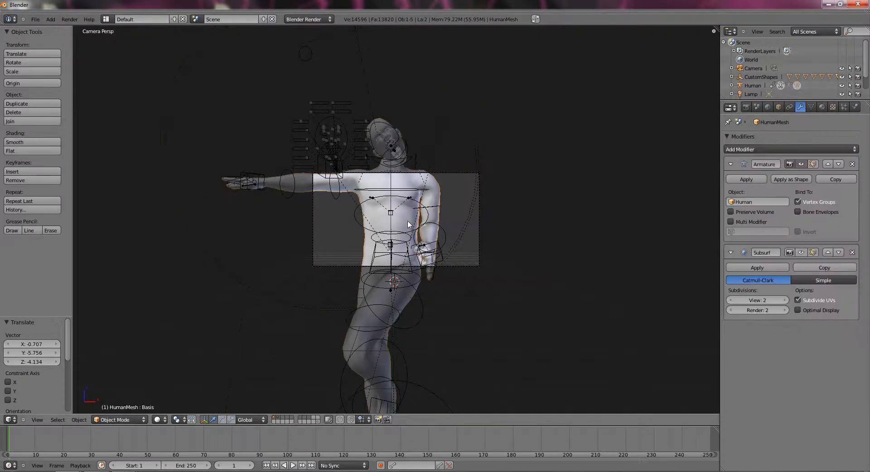
left_click(800, 253)
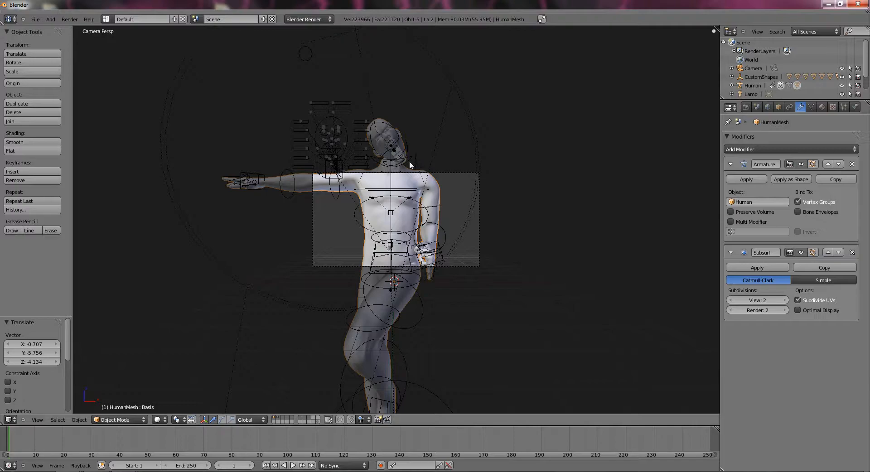
left_click(69, 19)
left_click(67, 26)
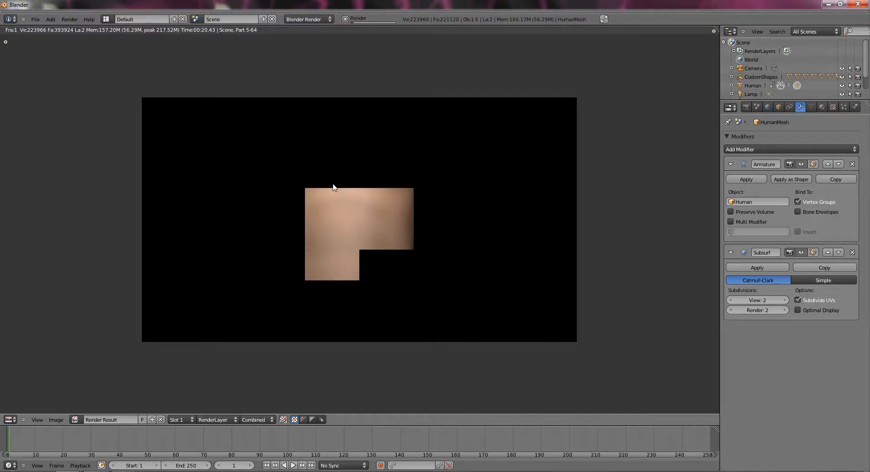
left_click(744, 152)
left_click(739, 148)
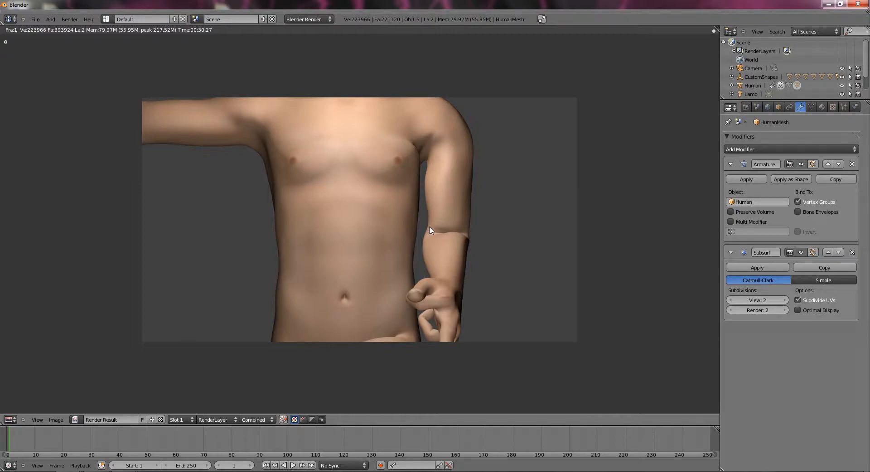
key("Escape")
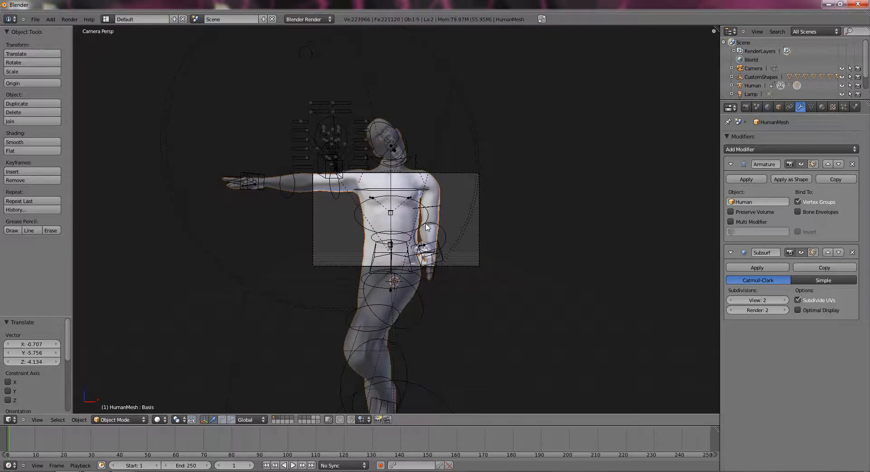
scroll(471, 228, "down", 2)
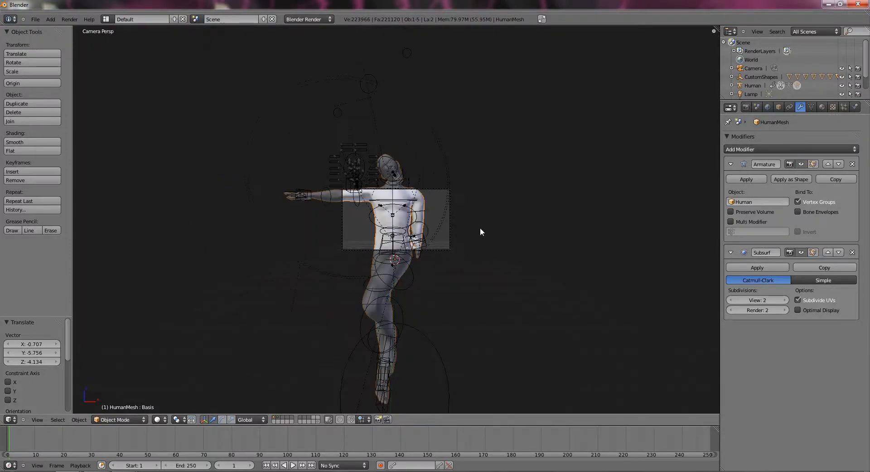
right_click(453, 225)
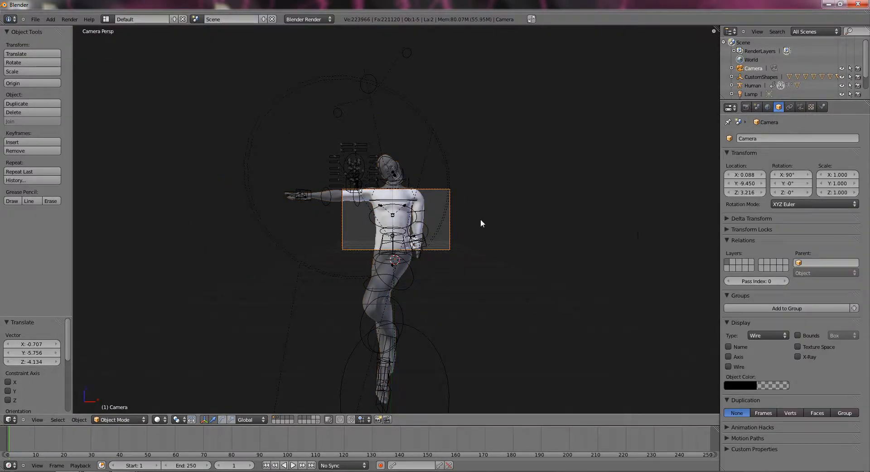
right_click(418, 223)
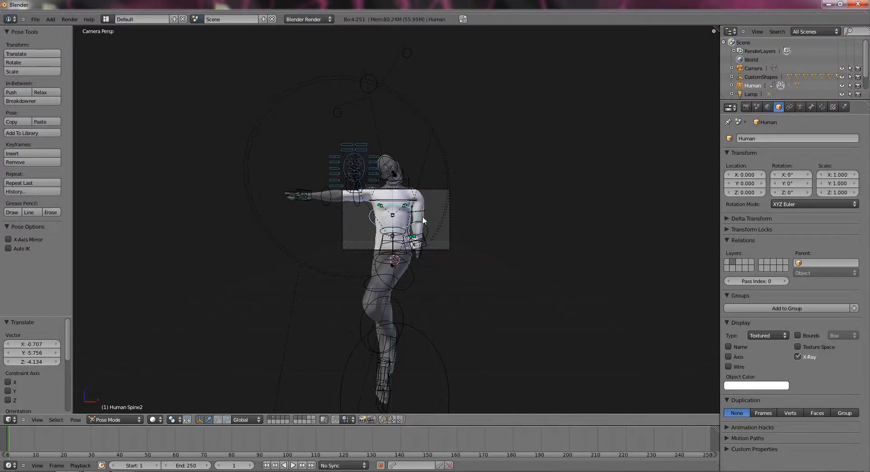
right_click(421, 219)
right_click(419, 220)
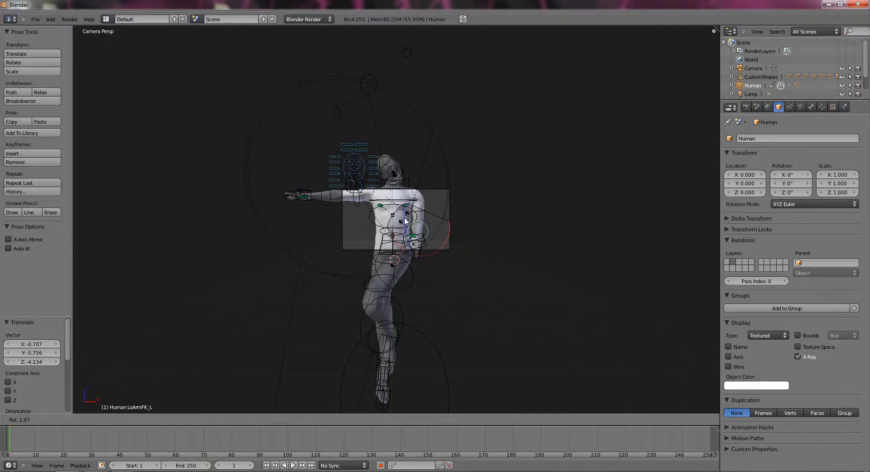
right_click(402, 221)
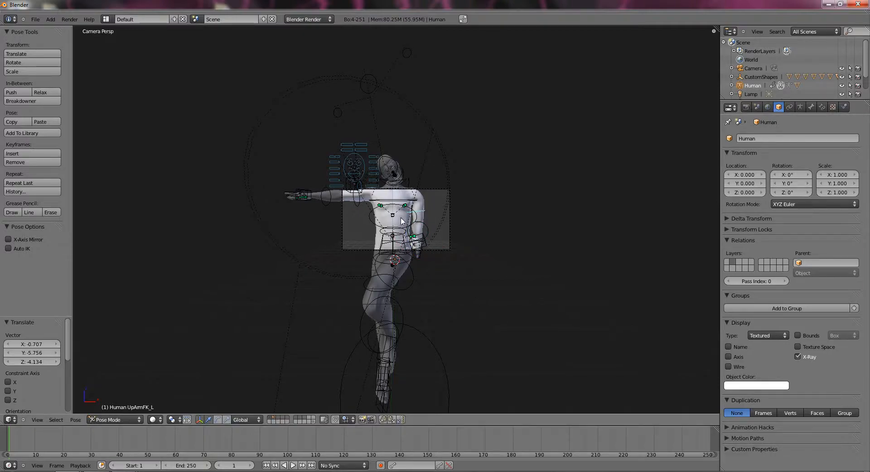
right_click(401, 221)
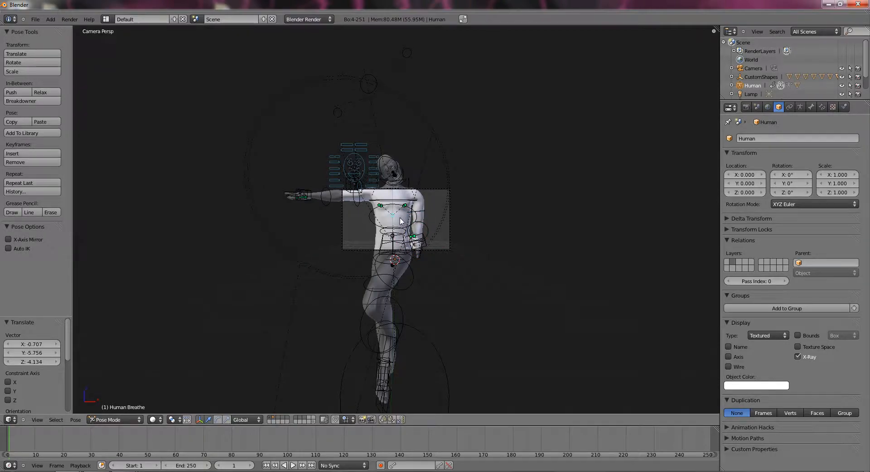
right_click(423, 199)
Return the rig to Object Mode and turn off the body mesh's Subsurf display in the viewport
left_click(131, 420)
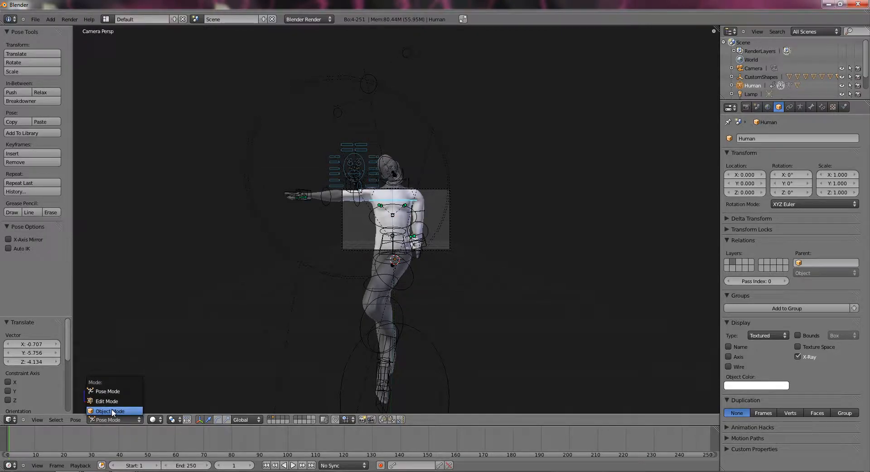
left_click(111, 410)
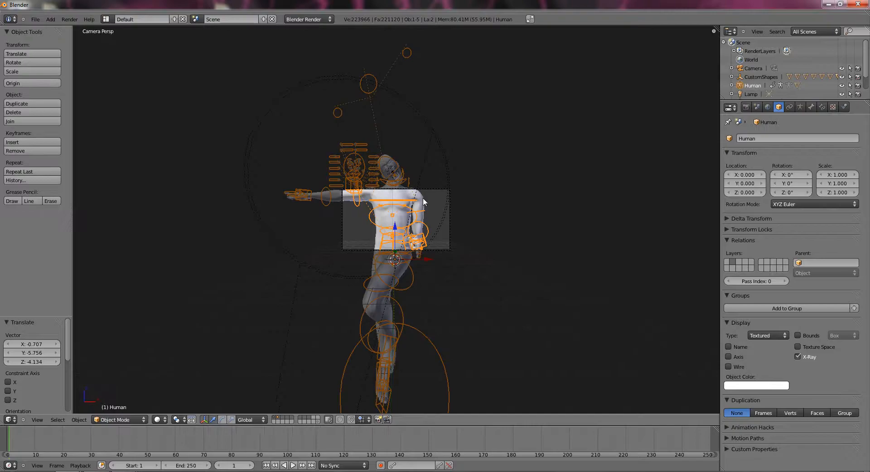
right_click(422, 198)
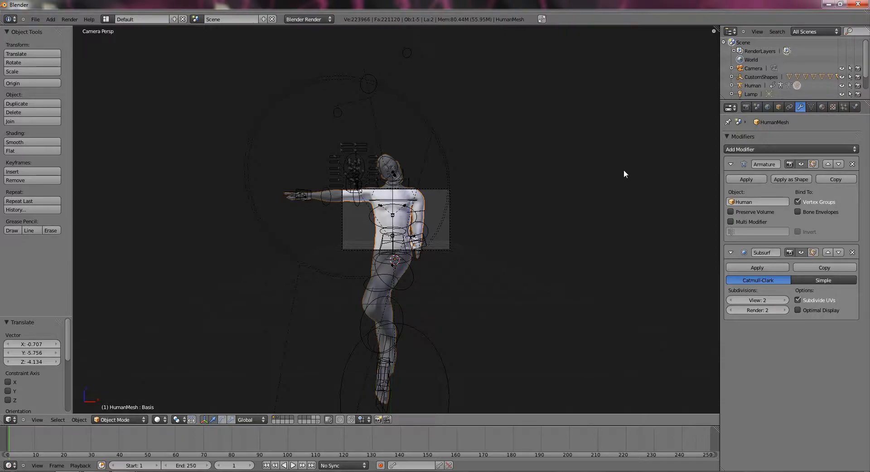
left_click(800, 253)
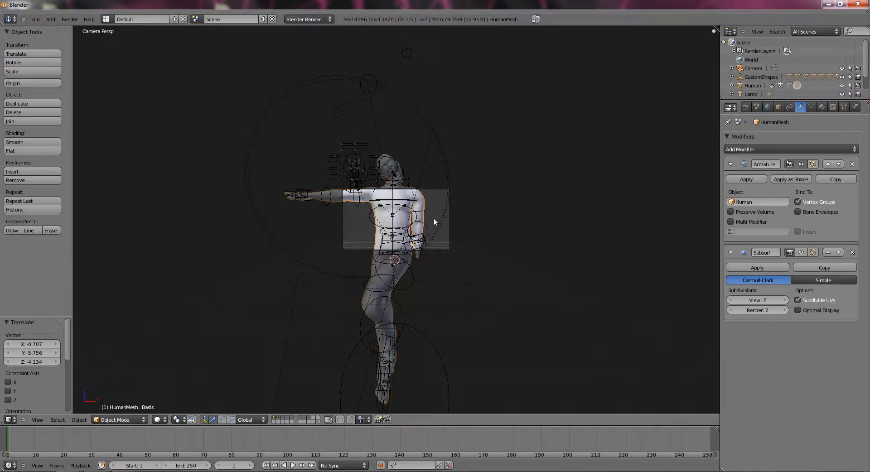
Pull the camera back from the character along its local Z axis by about 20.22
right_click(454, 224)
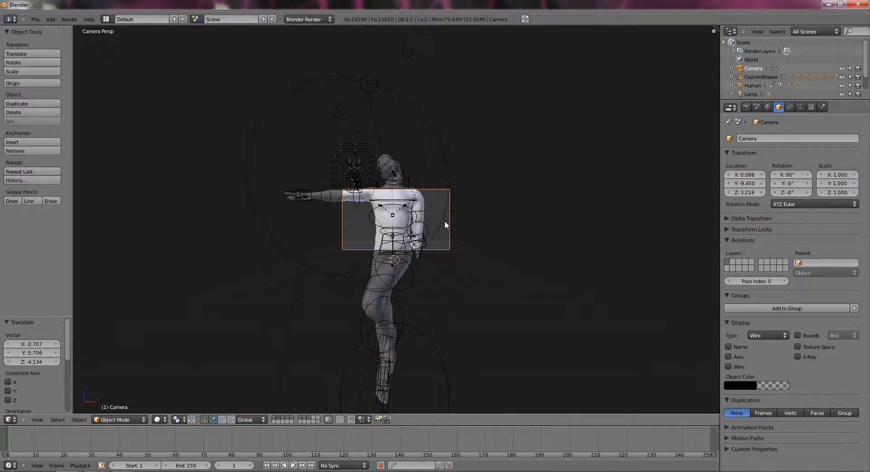
key("g")
key("z")
key("z")
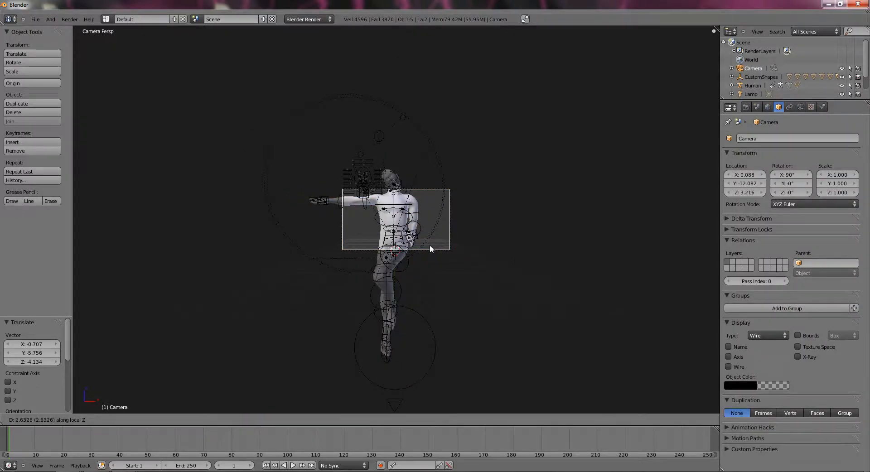
left_click(427, 260)
Shift the camera by about X 0.26 and Z -2.25, and pull it back another 8.26 to frame the full body
key("g")
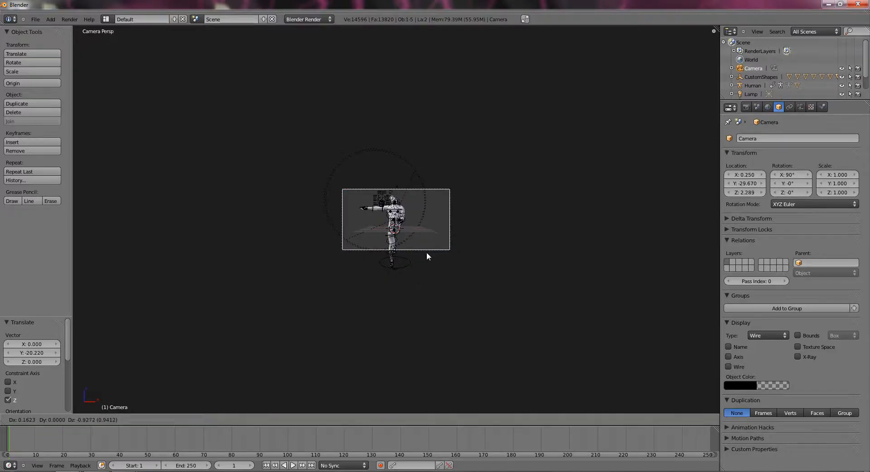
key("z")
key("z")
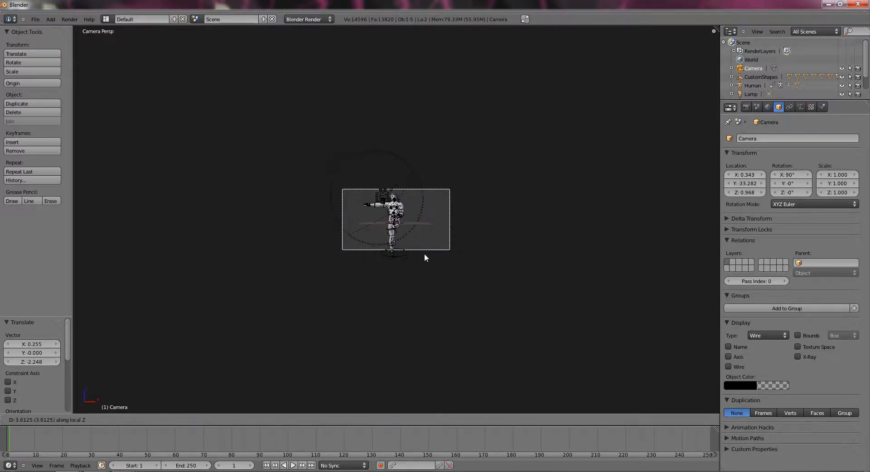
left_click(426, 261)
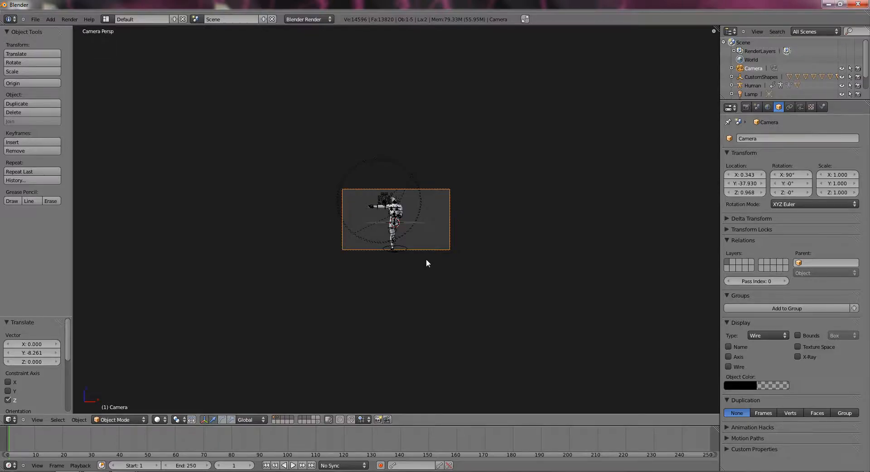
key("Home")
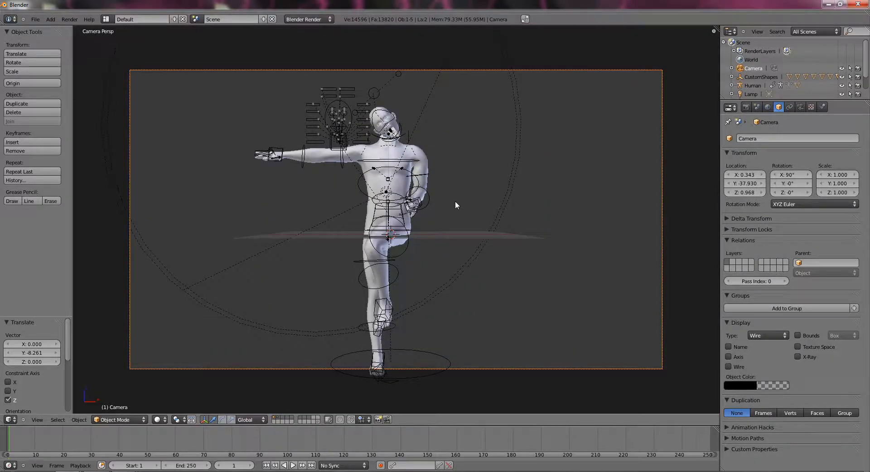
key("r")
key("x")
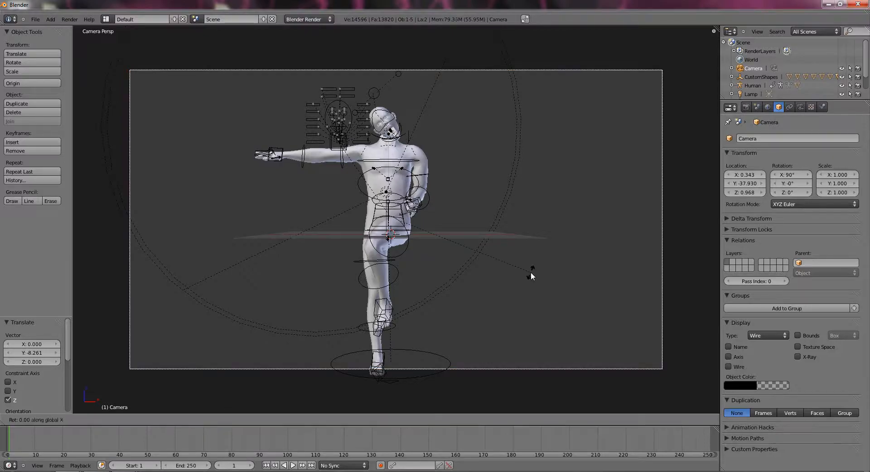
right_click(592, 180)
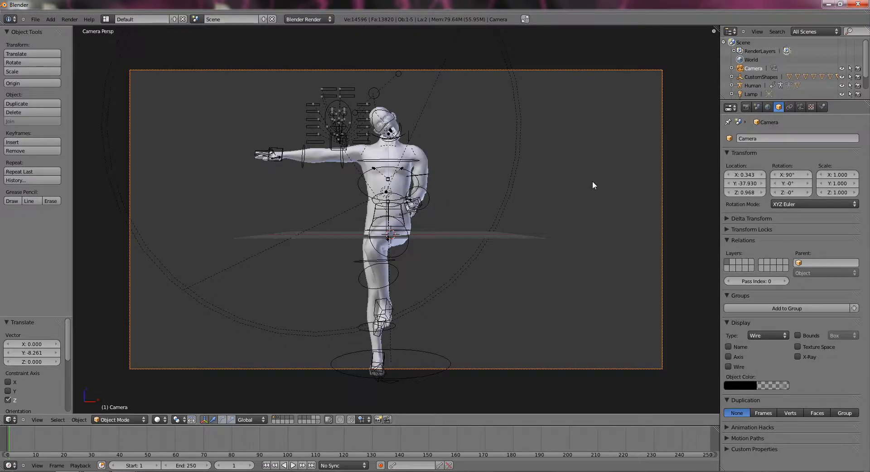
Rotate the camera about -91° around global Y and shift it by about X -1.04 and Z 0.20
key("r")
key("y")
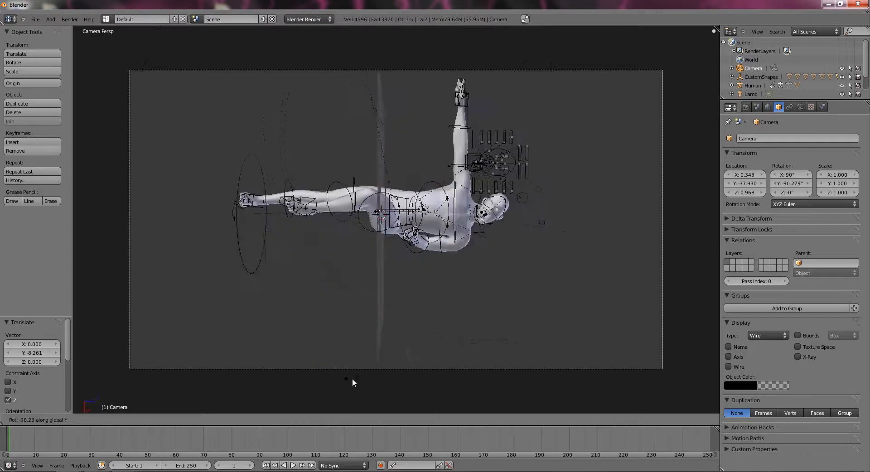
left_click(336, 335)
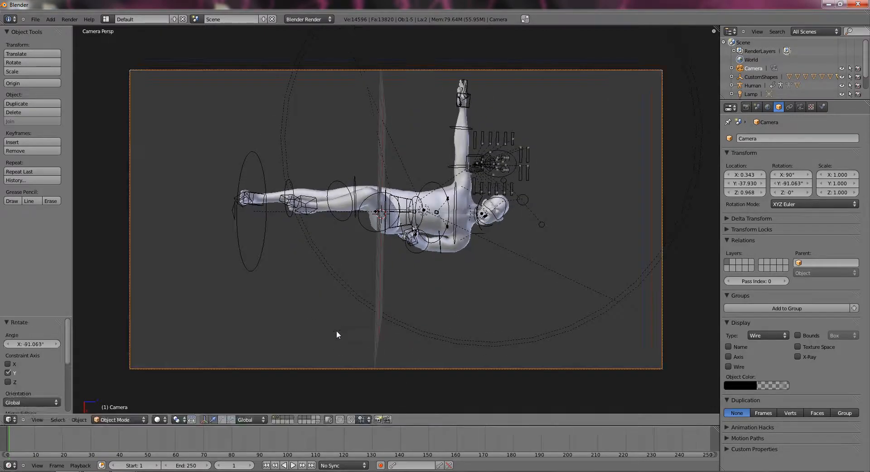
key("g")
left_click(362, 240)
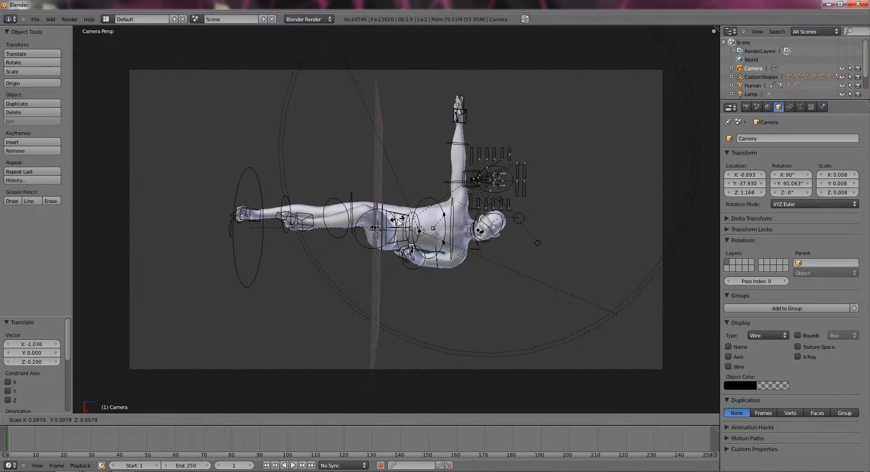
Move the camera about 7.64 closer along its local Z axis and shift it by about X -0.97 and Z 0.23
key("g")
key("z")
key("z")
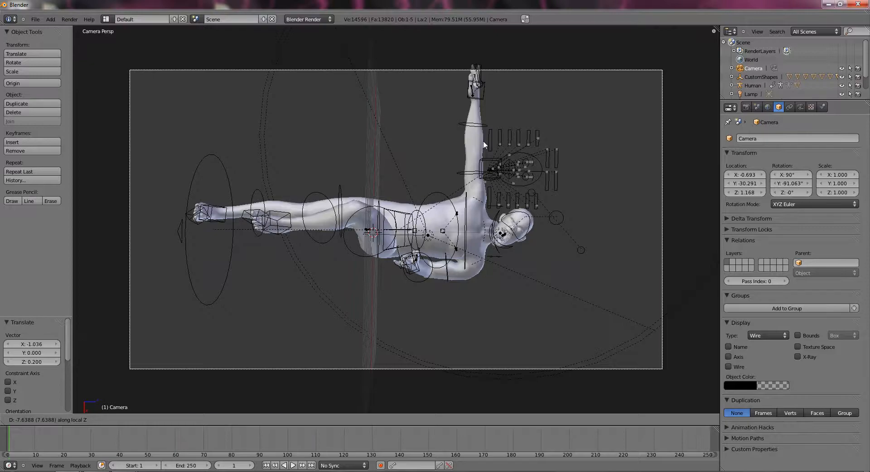
left_click(478, 211)
key("g")
left_click(506, 155)
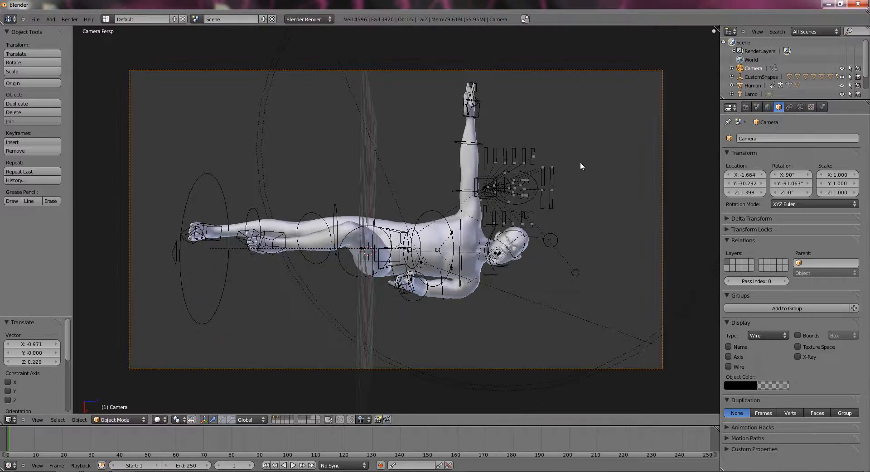
Bring the camera another 4.90 closer along local Z and shift it by about X -0.94 and Z 0.04
key("g")
key("z")
key("z")
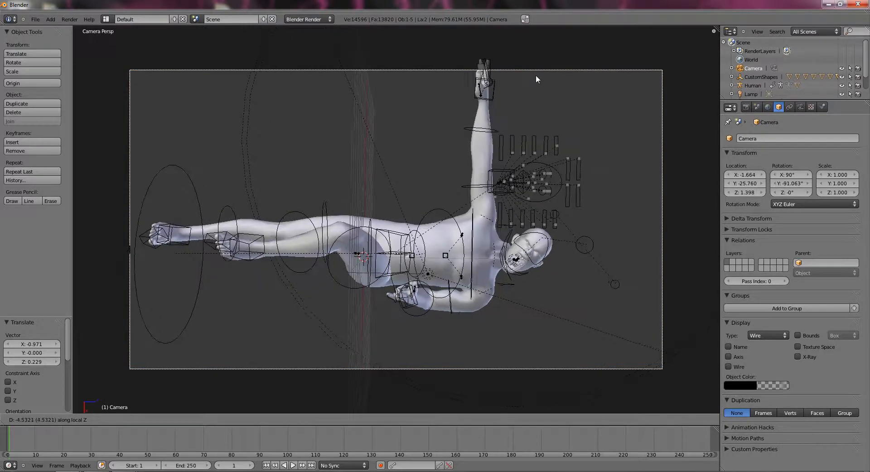
left_click(536, 72)
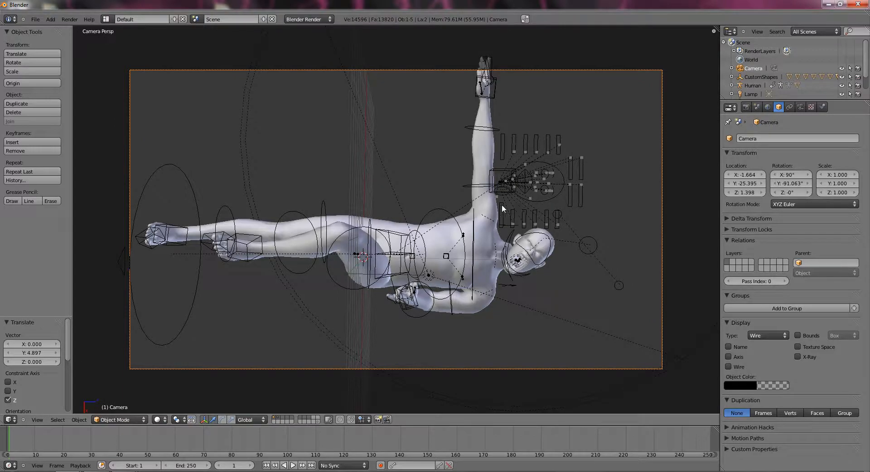
key("g")
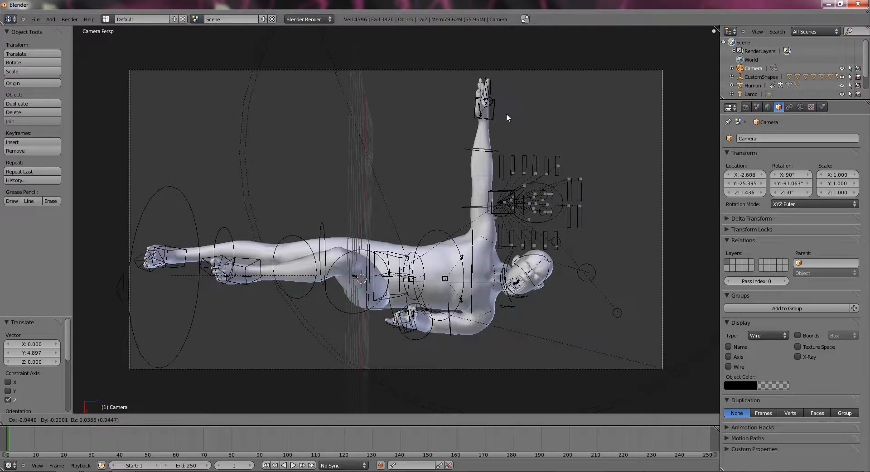
left_click(507, 115)
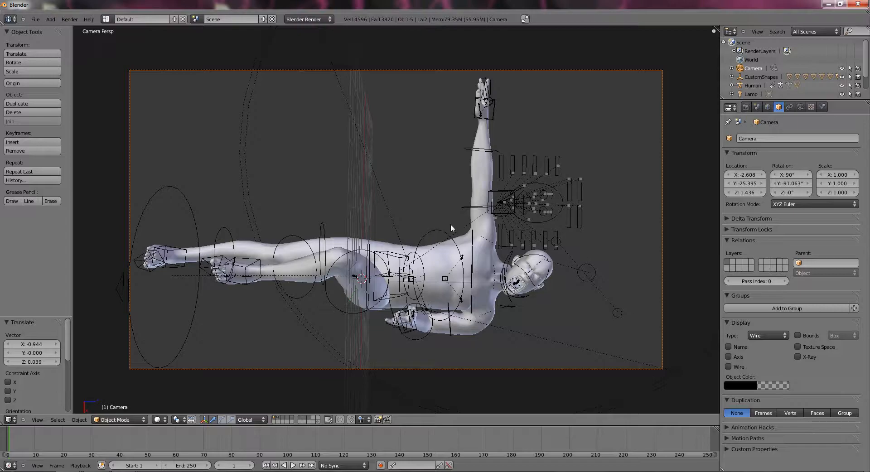
Start rendering the full body from the rotated camera, and cancel the render early
left_click(69, 19)
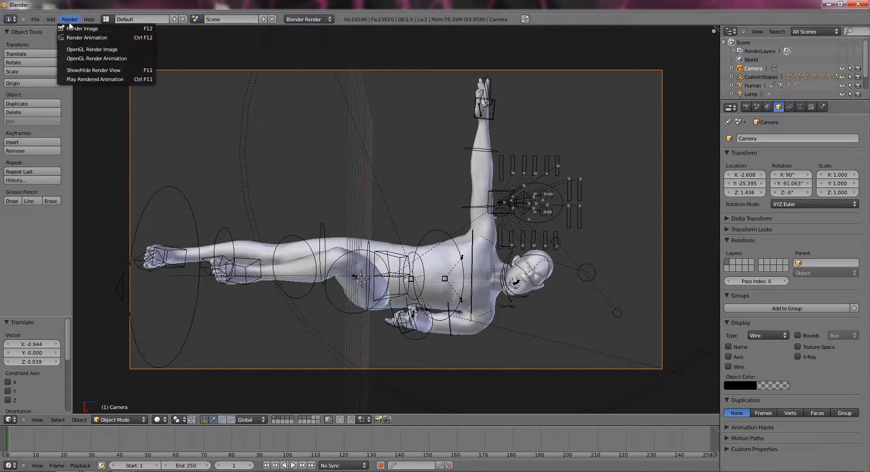
left_click(71, 29)
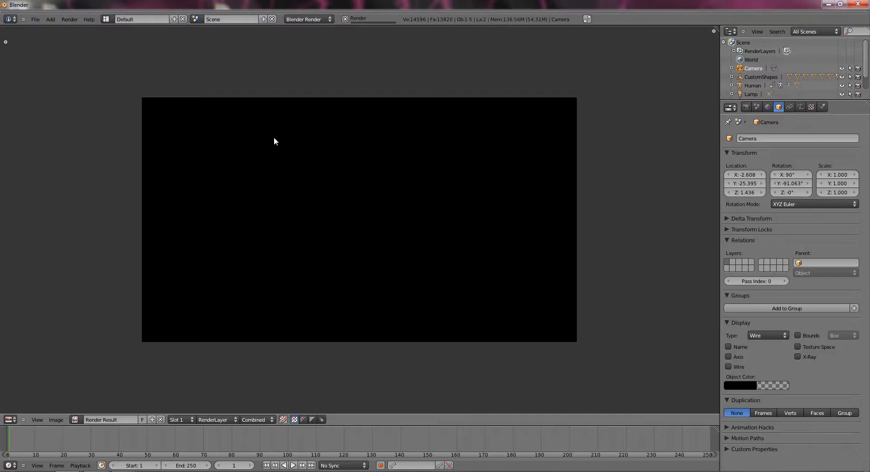
key("Escape")
Move the lamp Lamp.001 near the character's feet about -16.84 along the global Y axis
middle_click_drag(428, 246, 466, 255)
right_click(513, 308)
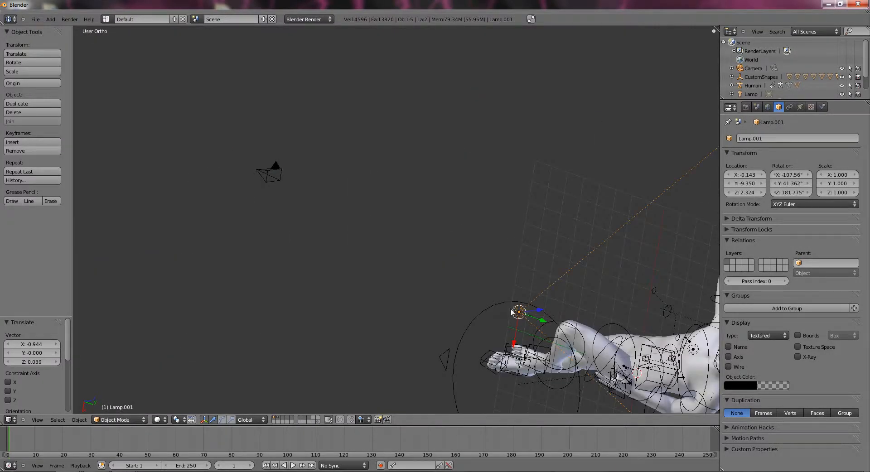
key("g")
key("x")
key("Escape")
key("g")
key("y")
left_click(701, 147)
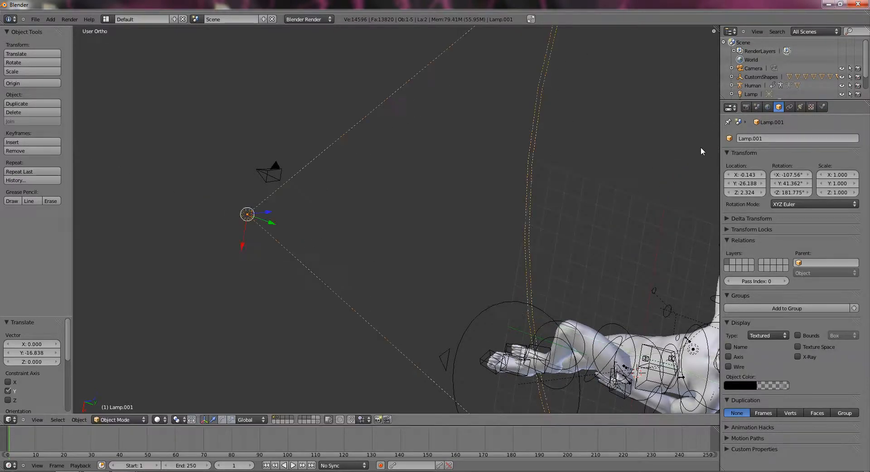
In the front view, shift Lamp.001 by about X 3.99 and Z -6.81, beside the character's lower legs
middle_click_drag(700, 147, 521, 242)
scroll(601, 221, "down", 6)
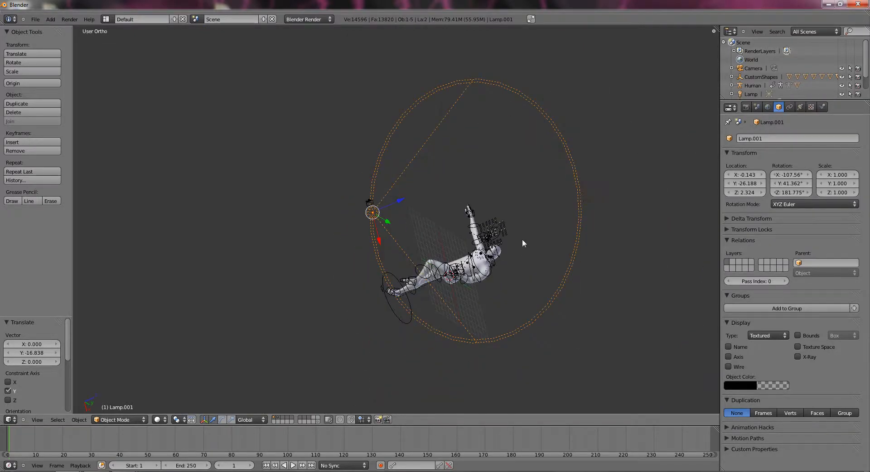
key("KP_0")
key("KP_0")
left_click(39, 419)
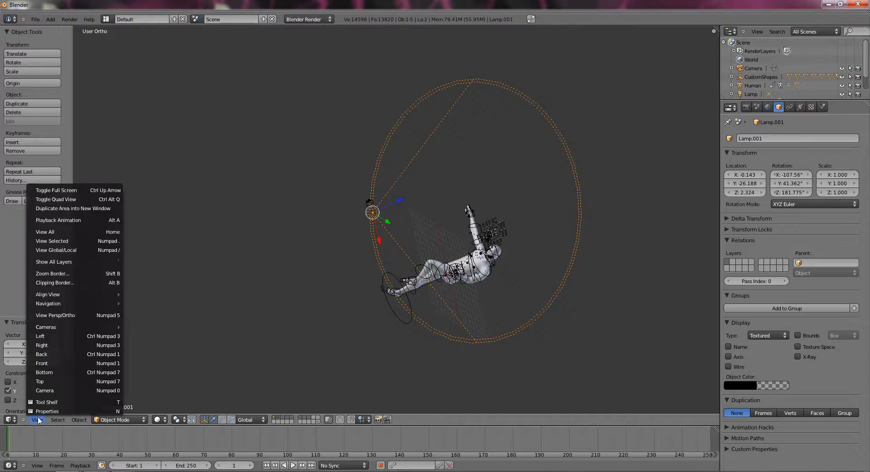
left_click(45, 362)
scroll(353, 299, "up", 5)
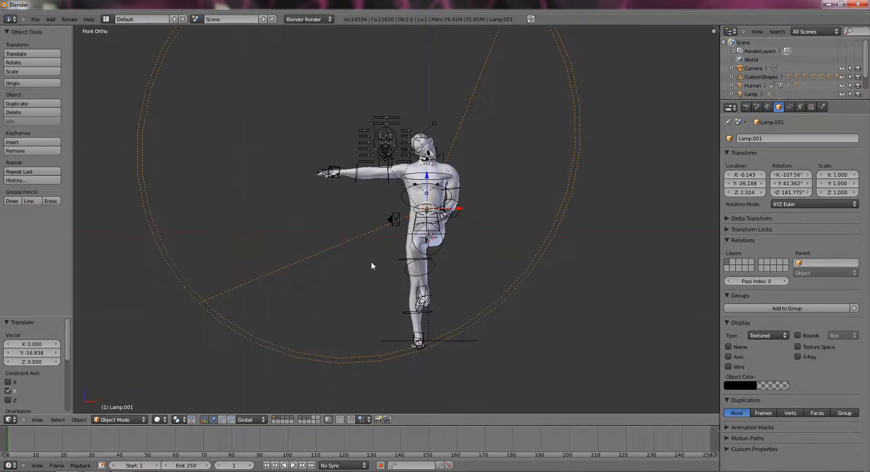
key("g")
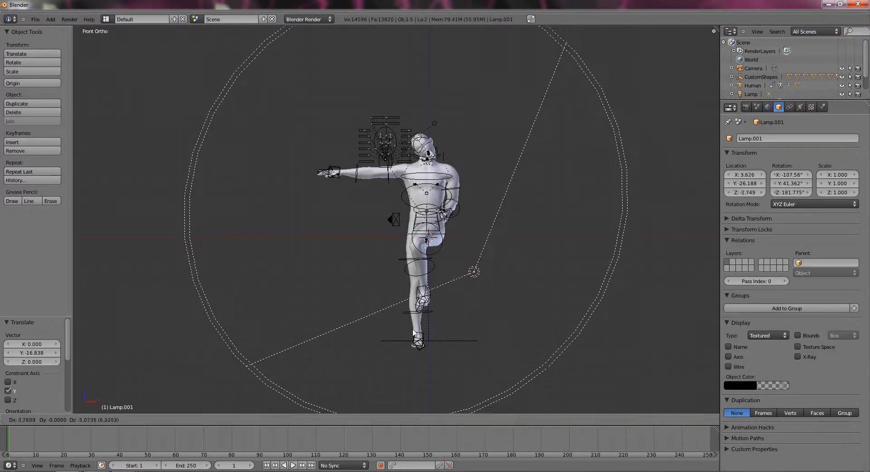
left_click(414, 346)
Render the full-body image from the rotated camera with the repositioned lamp
left_click(69, 20)
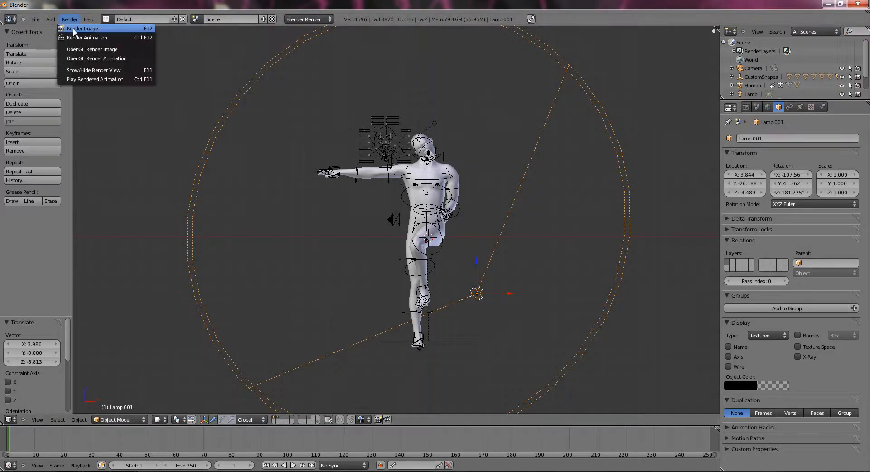
left_click(74, 29)
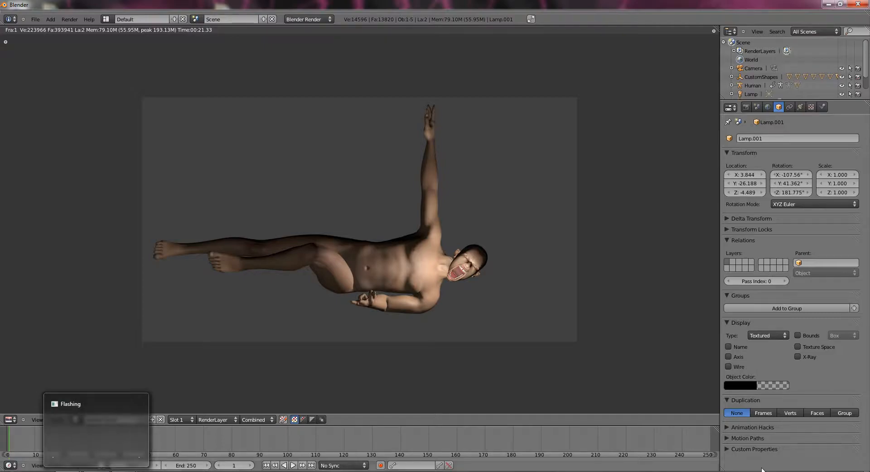
left_click(790, 471)
left_click(789, 420)
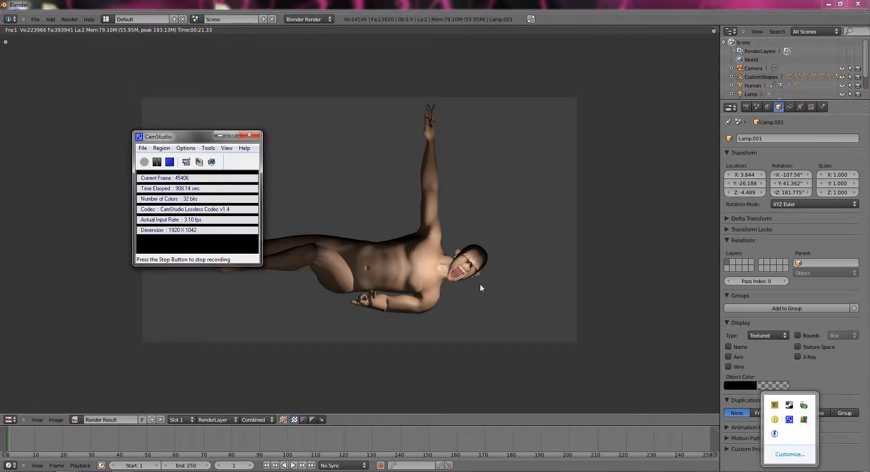
left_click_drag(196, 139, 221, 140)
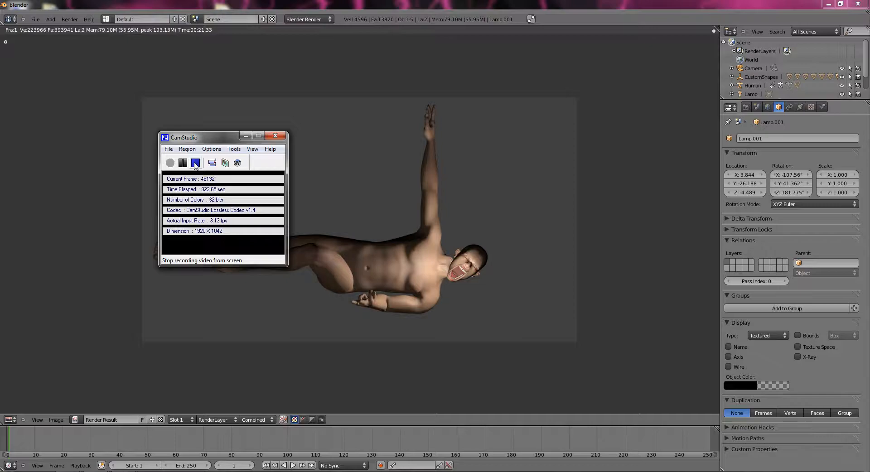
left_click(196, 163)
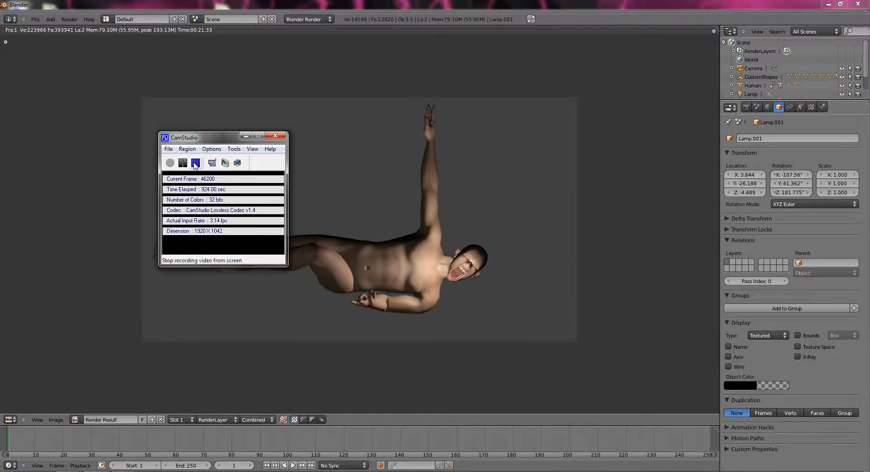